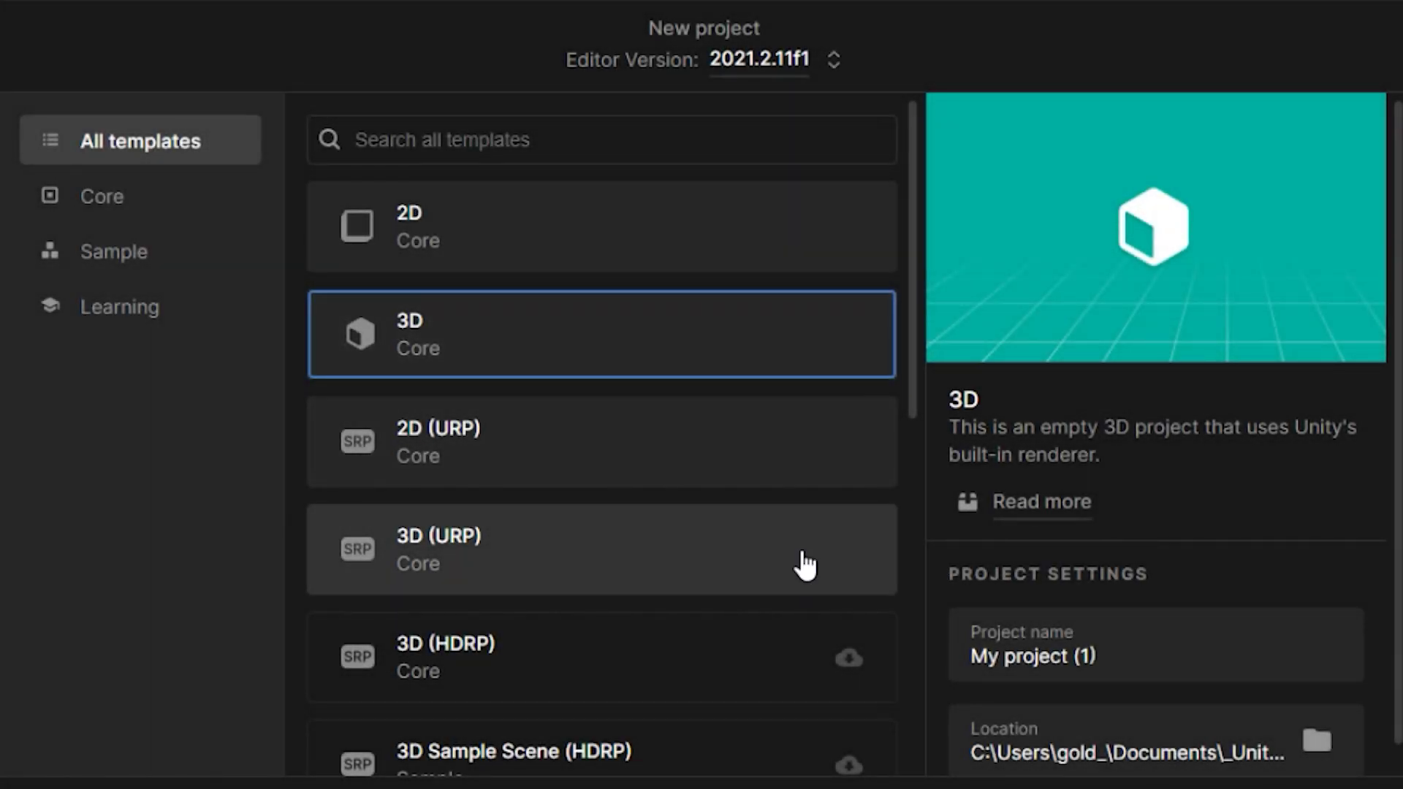
# Pick the 3D (URP) template for the new Unity Hub project
pyautogui.click(805, 565)
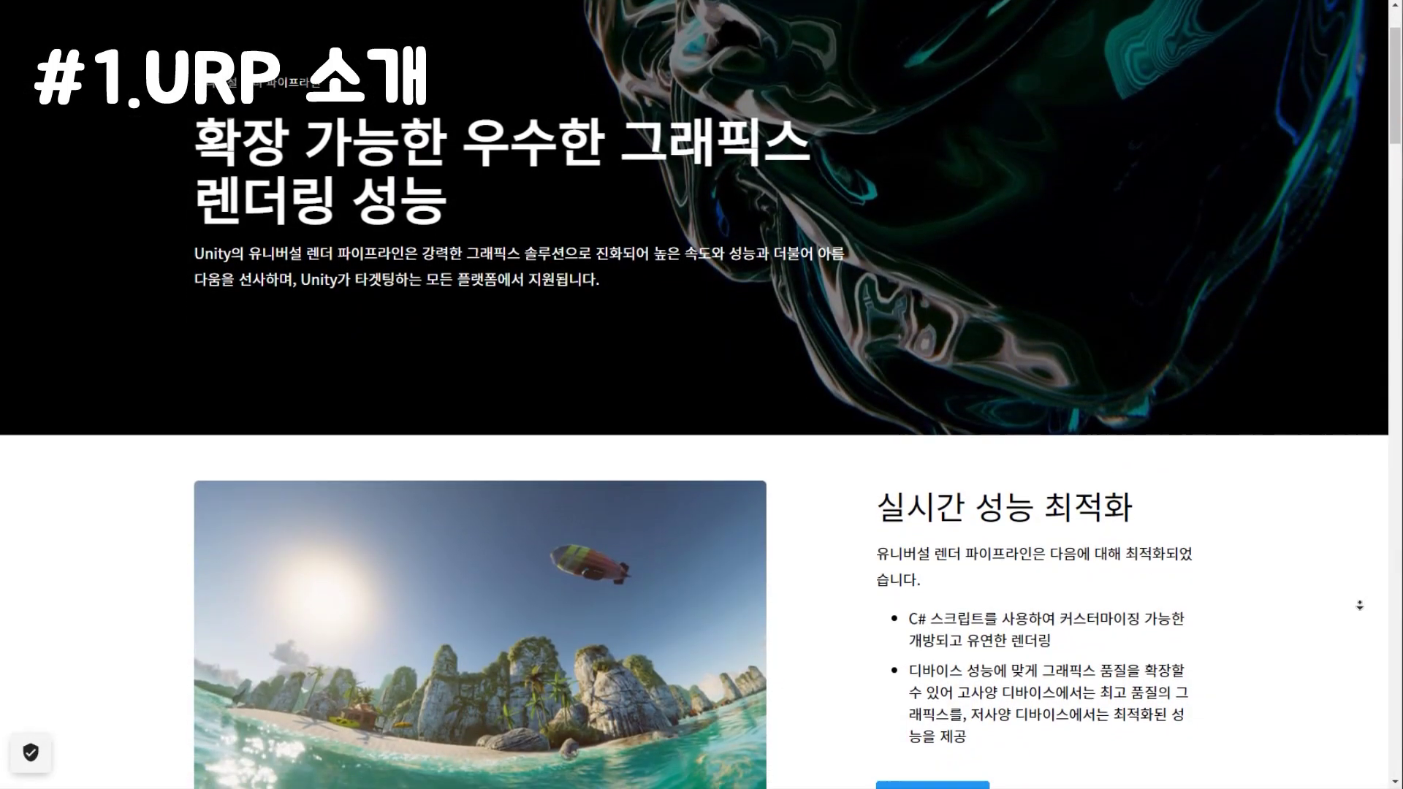
pyautogui.scroll(-2, 1360, 605)
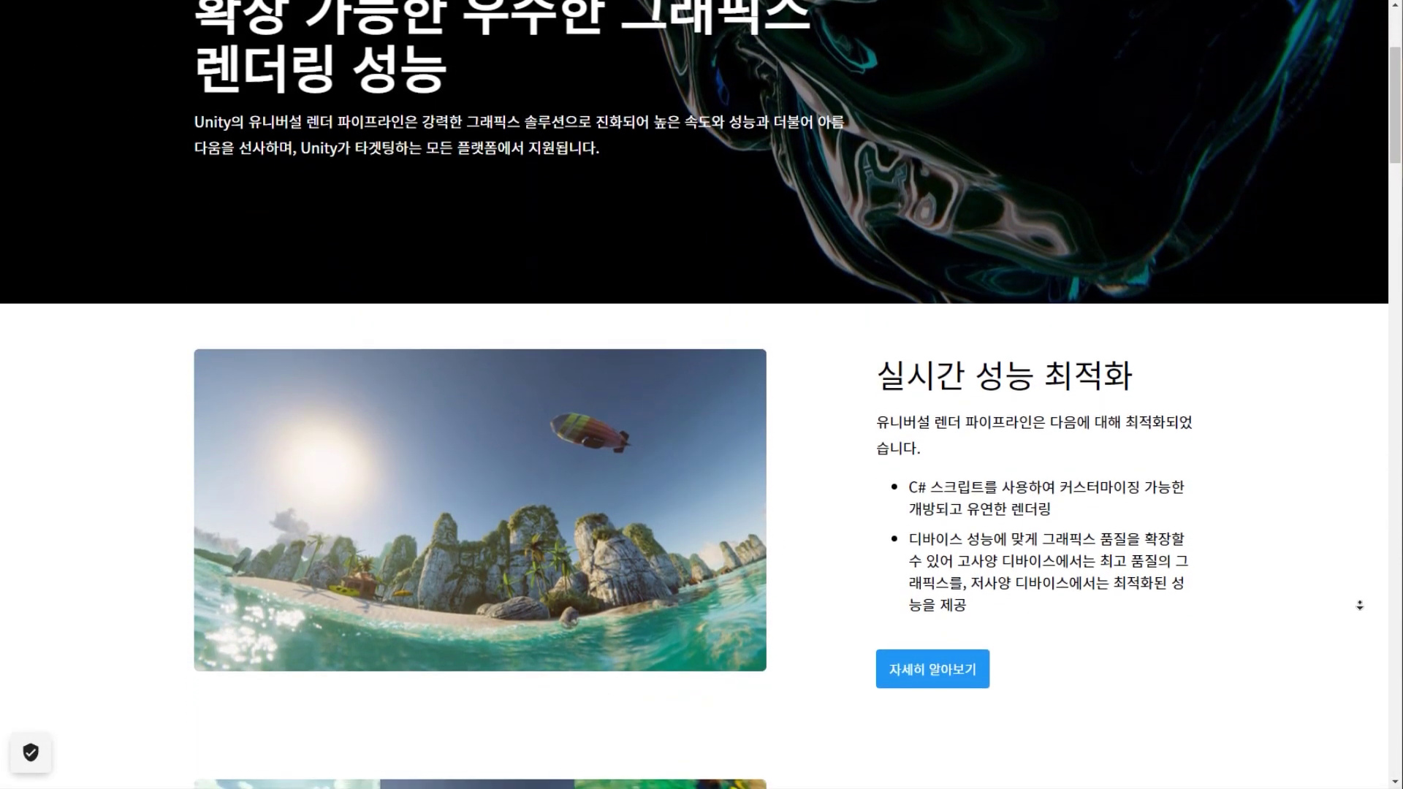
pyautogui.scroll(-2, 1360, 605)
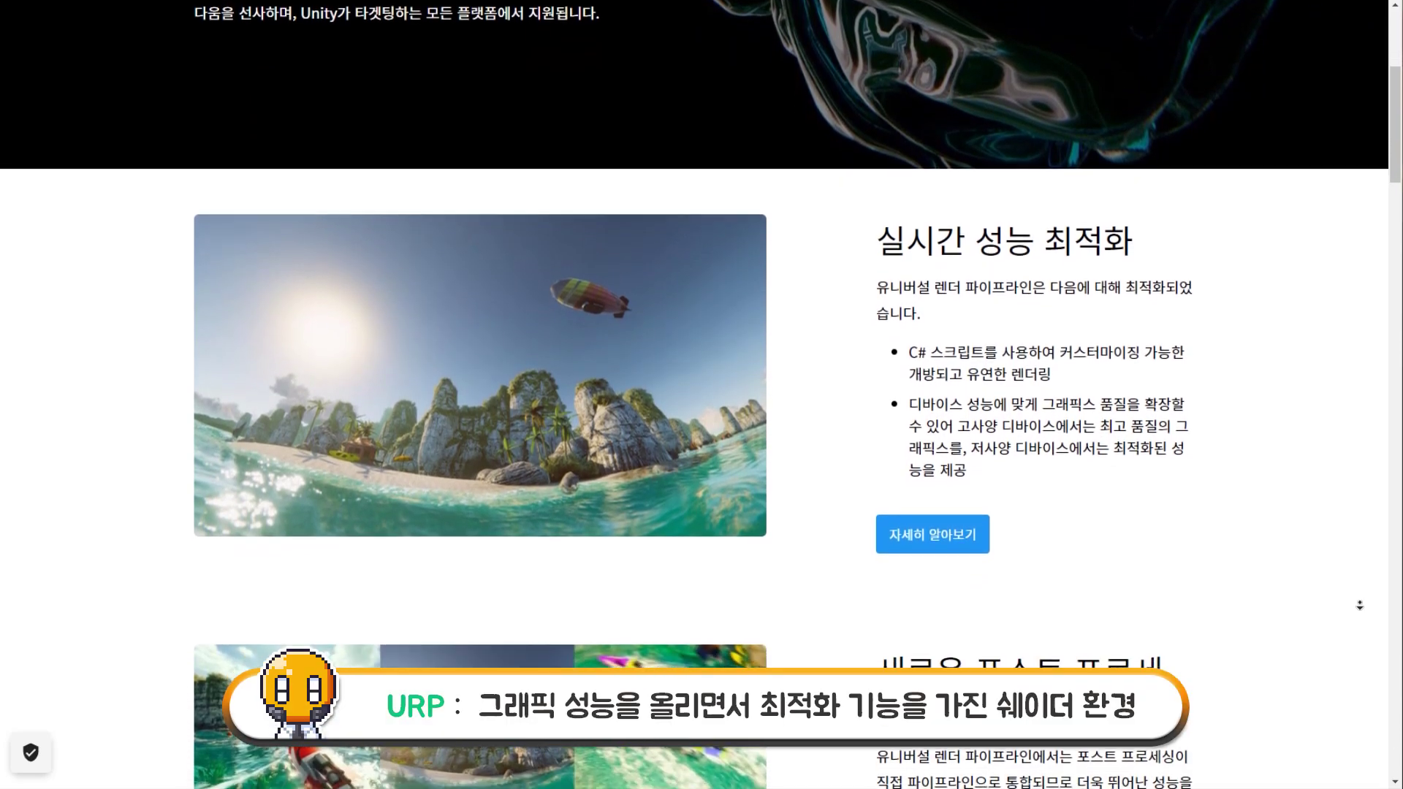
pyautogui.scroll(-2, 1360, 605)
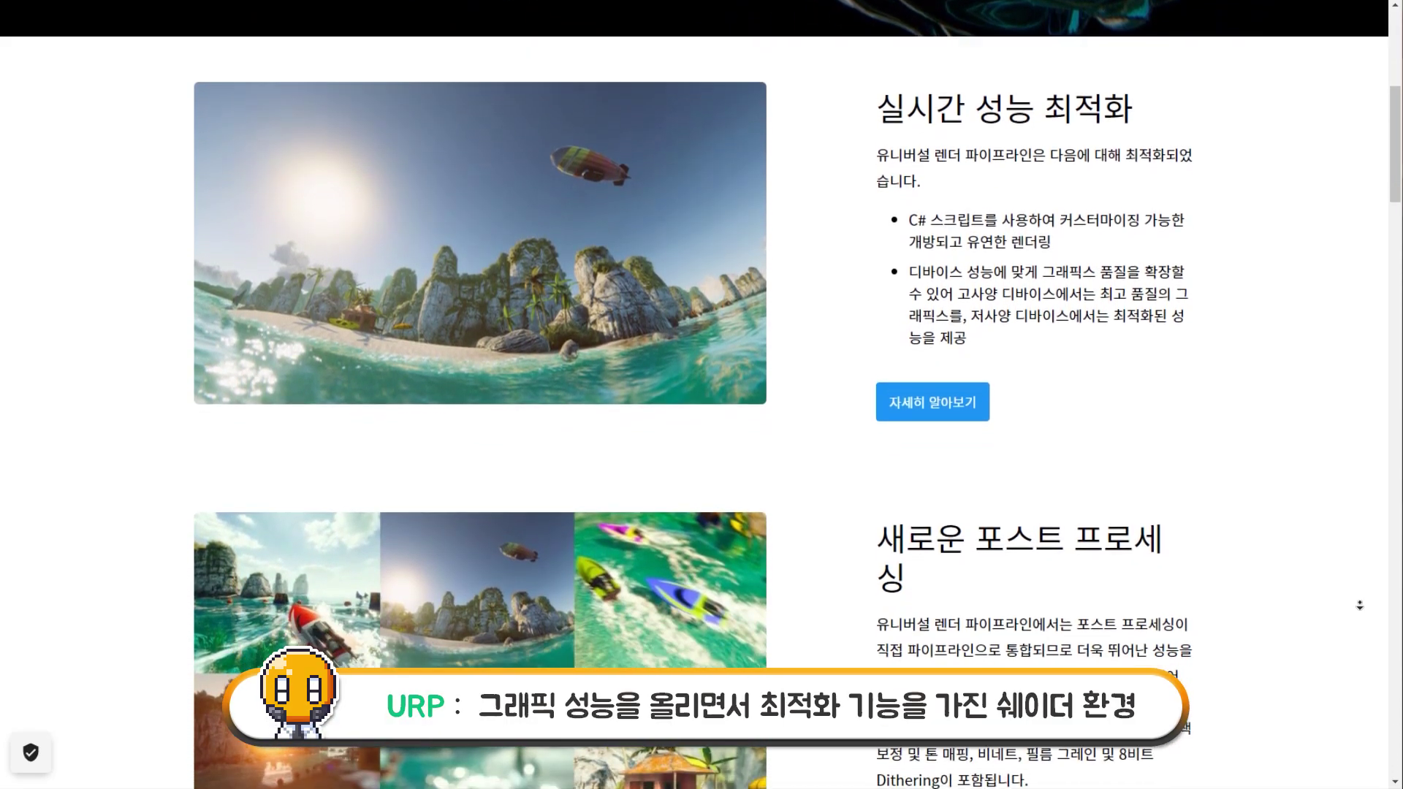
pyautogui.scroll(-2, 1359, 605)
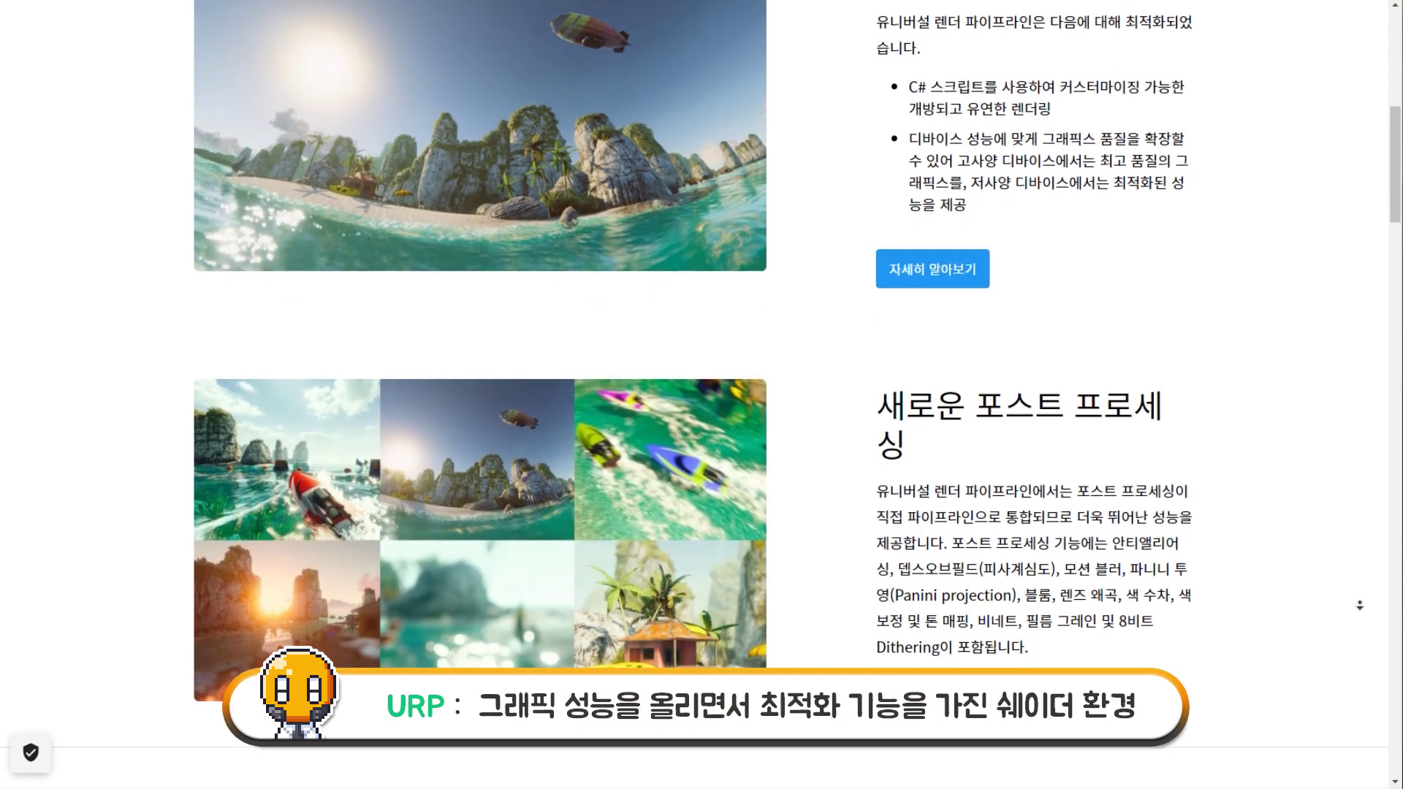
pyautogui.scroll(-2, 1360, 605)
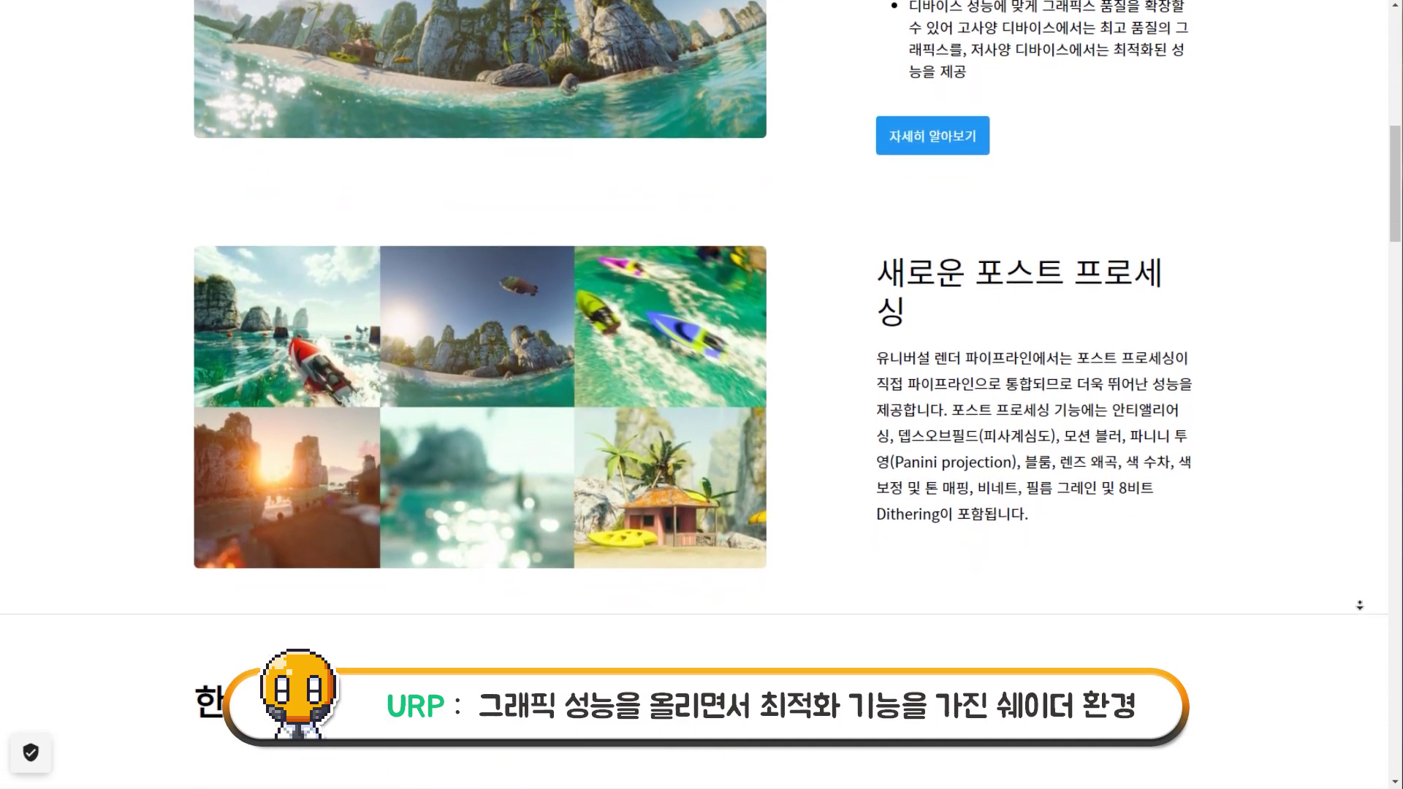
pyautogui.scroll(-2, 1360, 605)
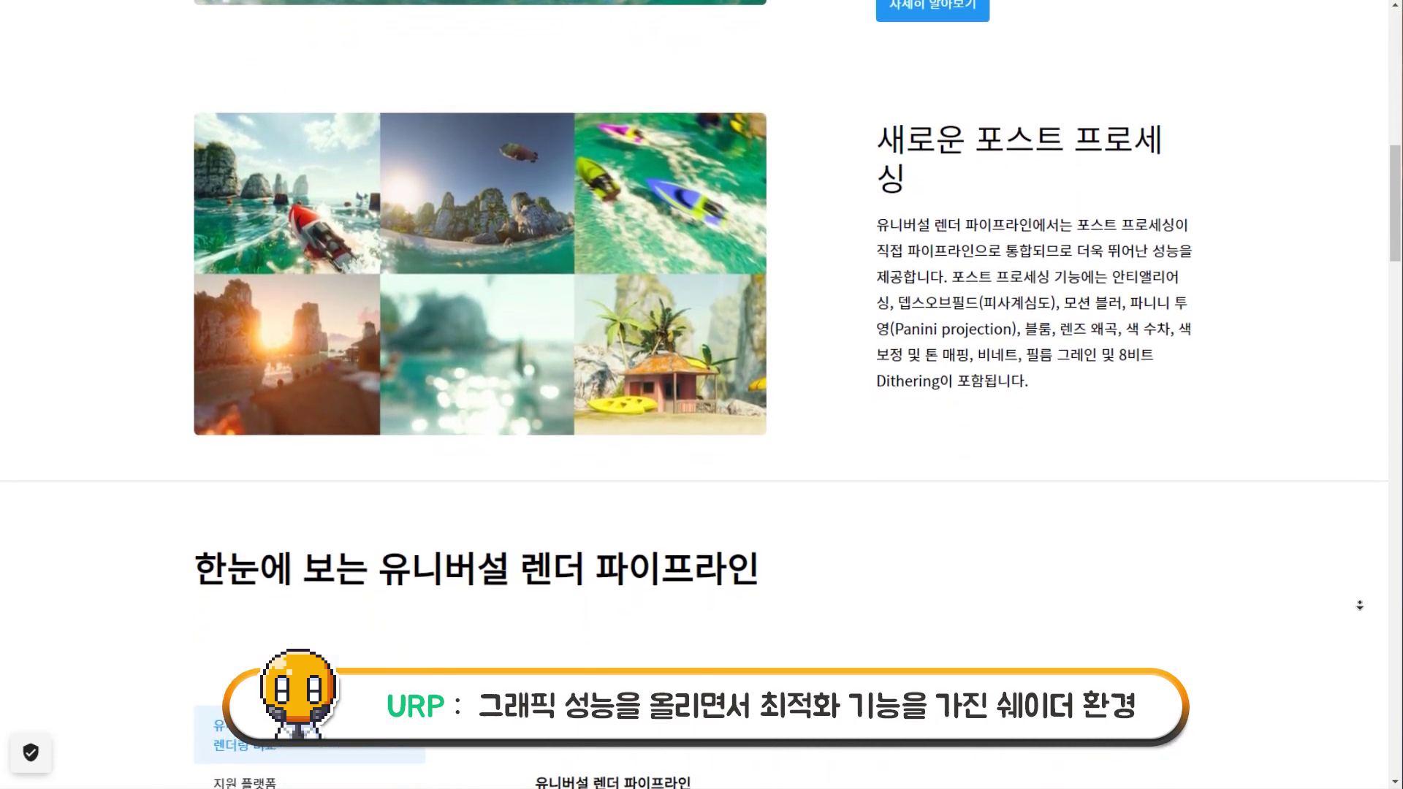
pyautogui.scroll(-2, 1359, 605)
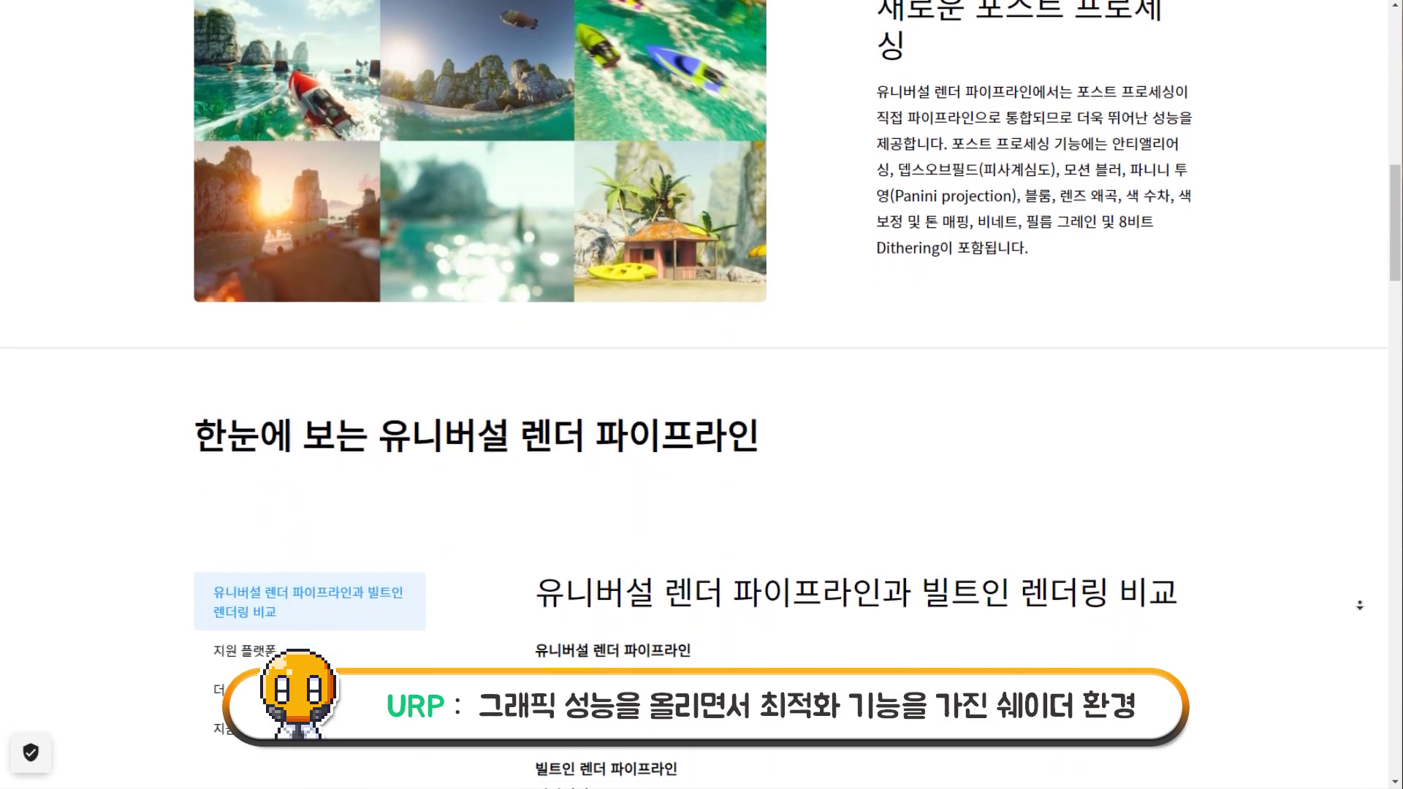
pyautogui.scroll(-2, 1360, 605)
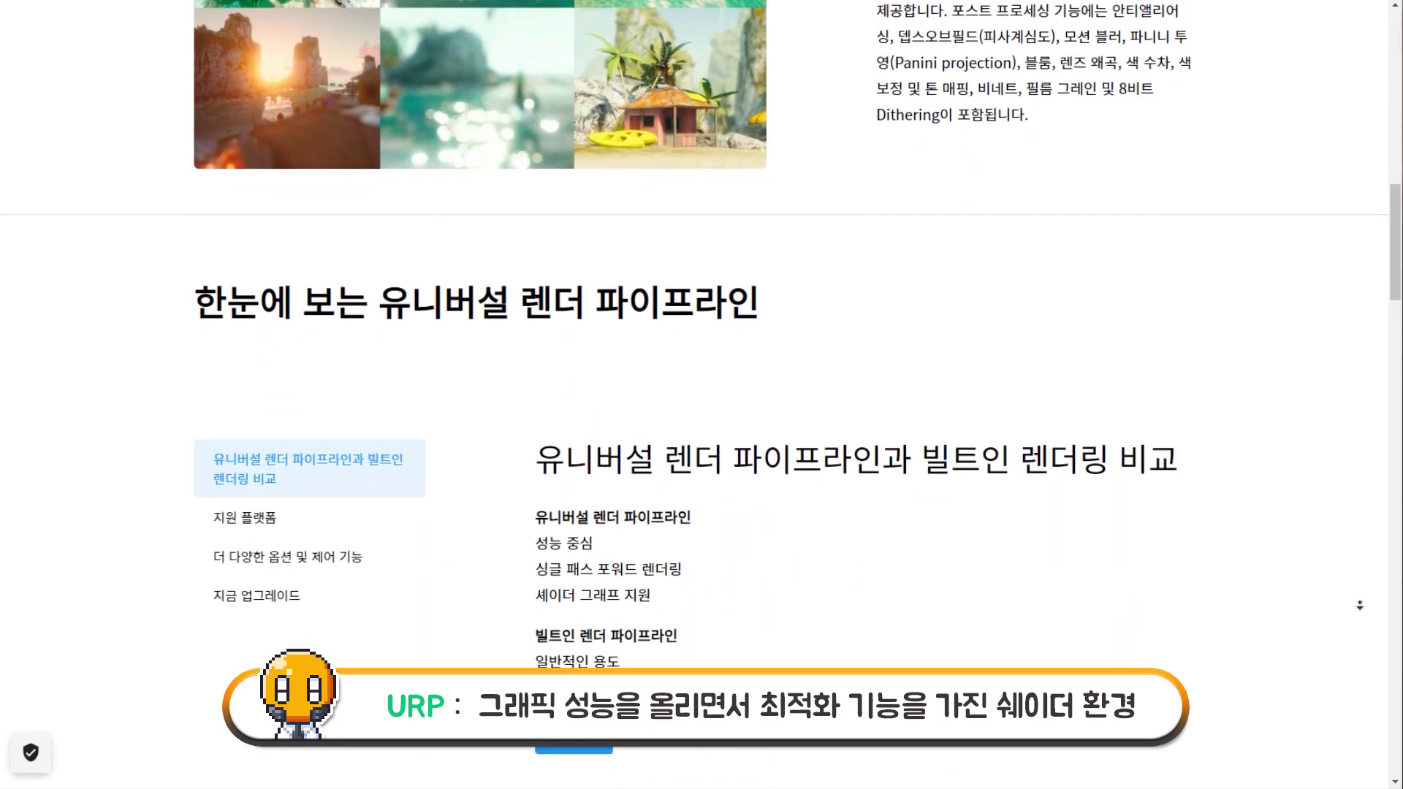
pyautogui.scroll(-1, 1360, 605)
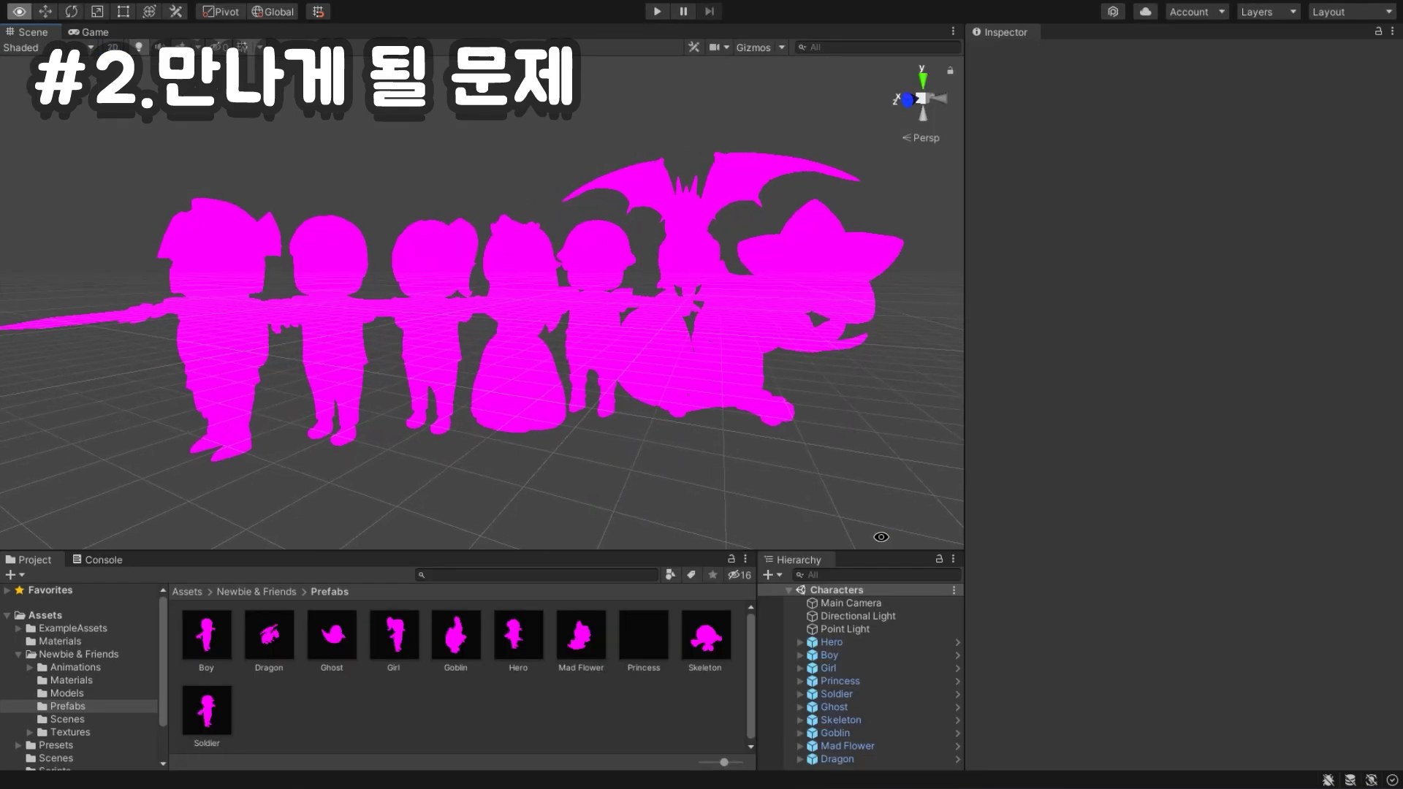
# Orbit the Scene view around the magenta characters
pyautogui.keyDown('alt'); pyautogui.moveTo(881, 538); pyautogui.dragTo(779, 529); pyautogui.keyUp('alt')
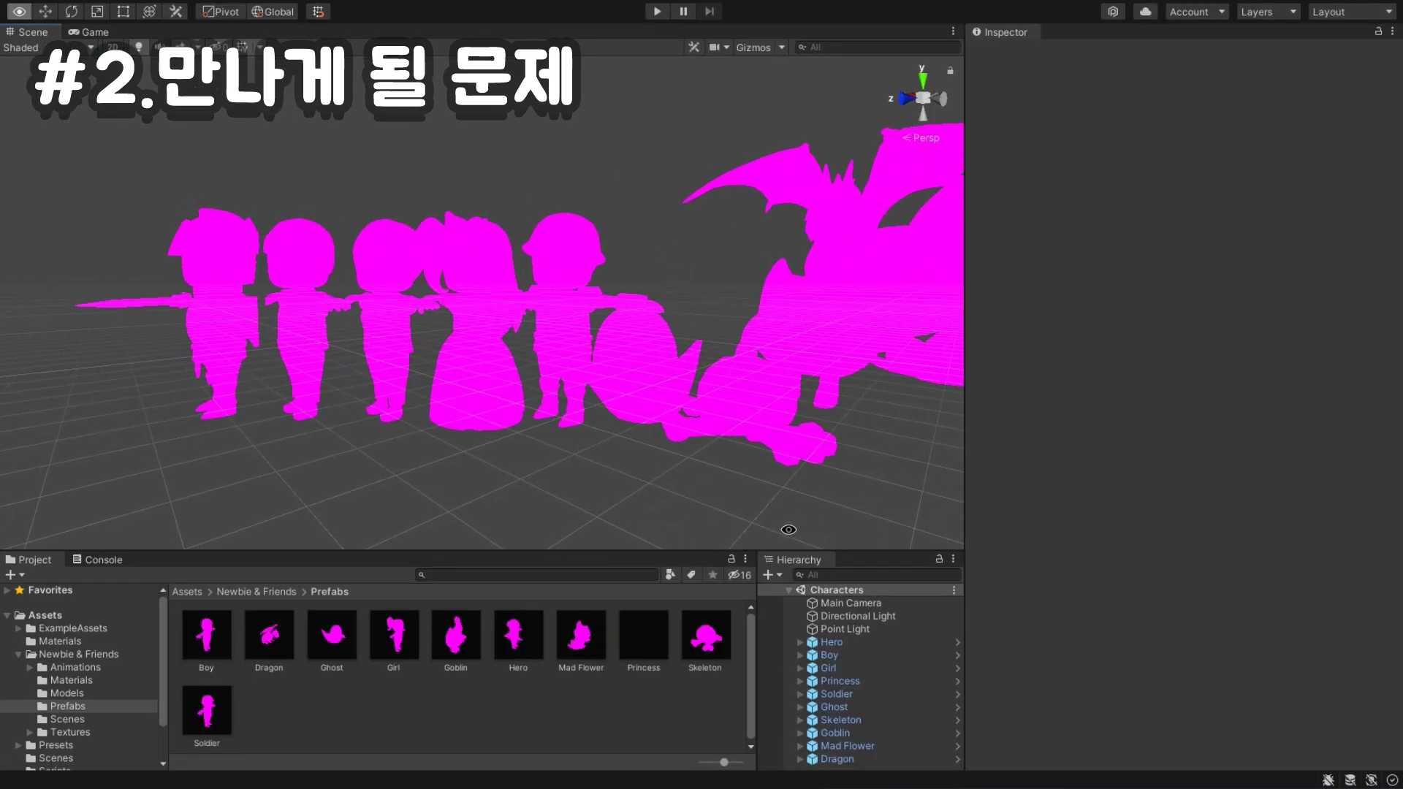
pyautogui.keyDown('alt'); pyautogui.moveTo(779, 530); pyautogui.dragTo(840, 561); pyautogui.keyUp('alt')
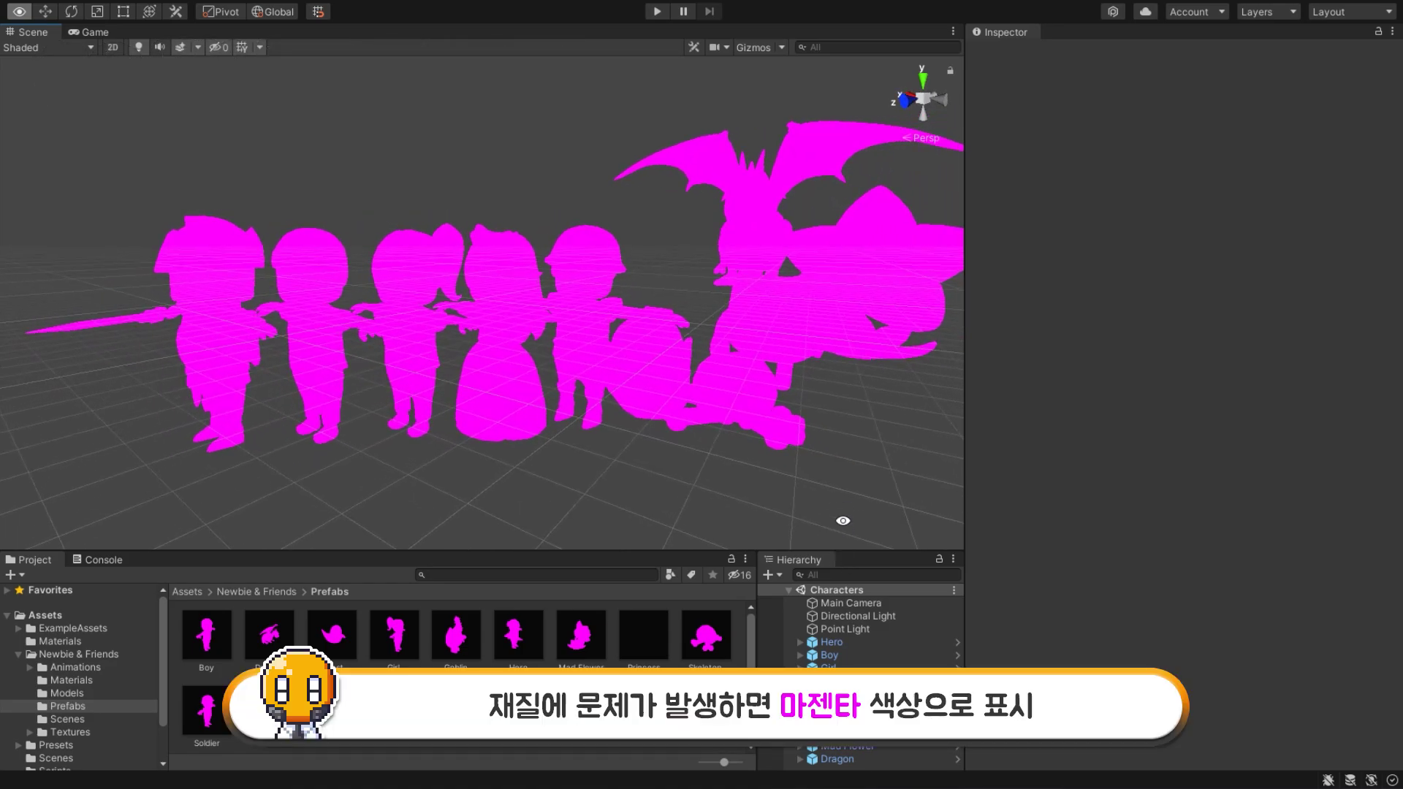
pyautogui.keyDown('alt'); pyautogui.moveTo(843, 461); pyautogui.dragTo(818, 486); pyautogui.keyUp('alt')
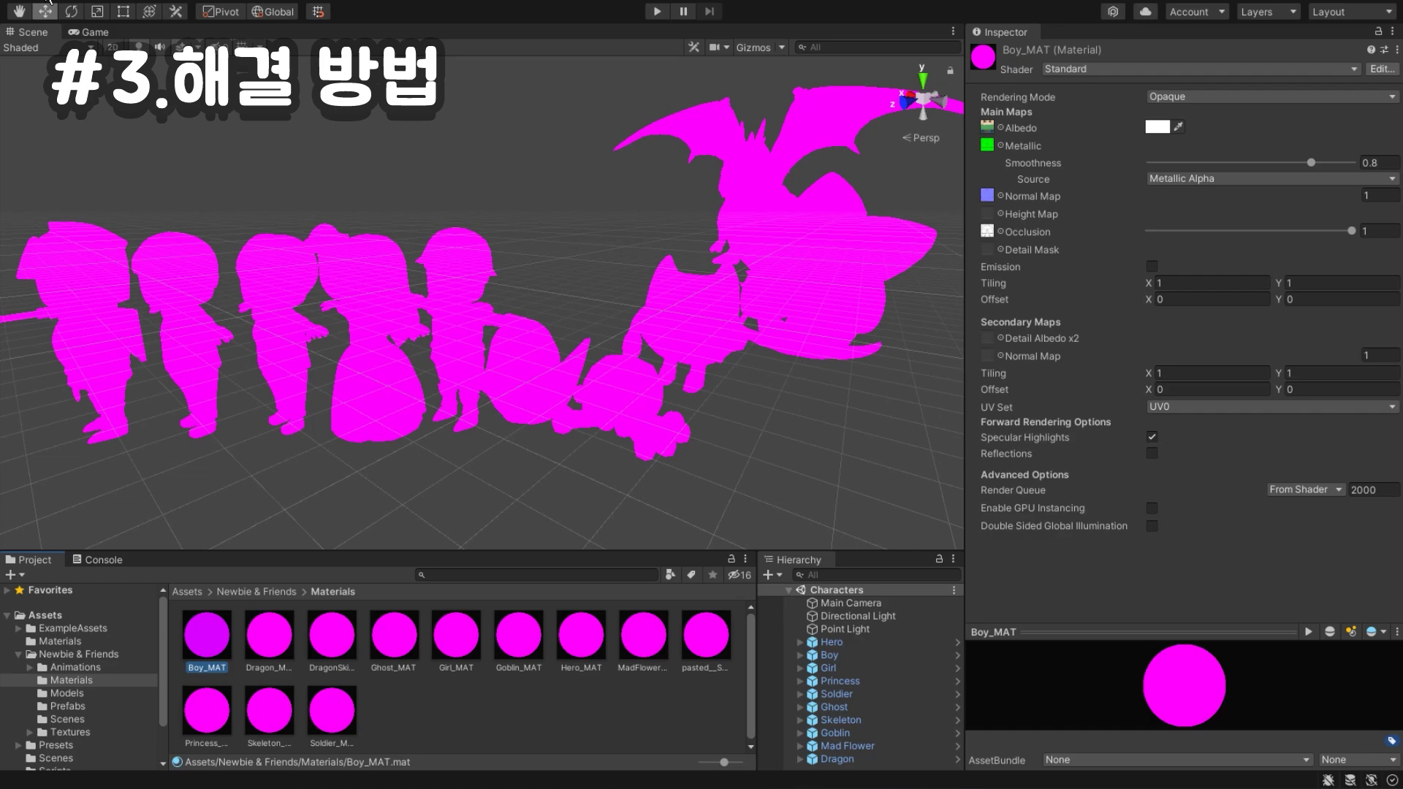
# Run Edit > Render Pipeline's Upgrade Project Materials to UniversalRP Materials command
pyautogui.click(49, 1)
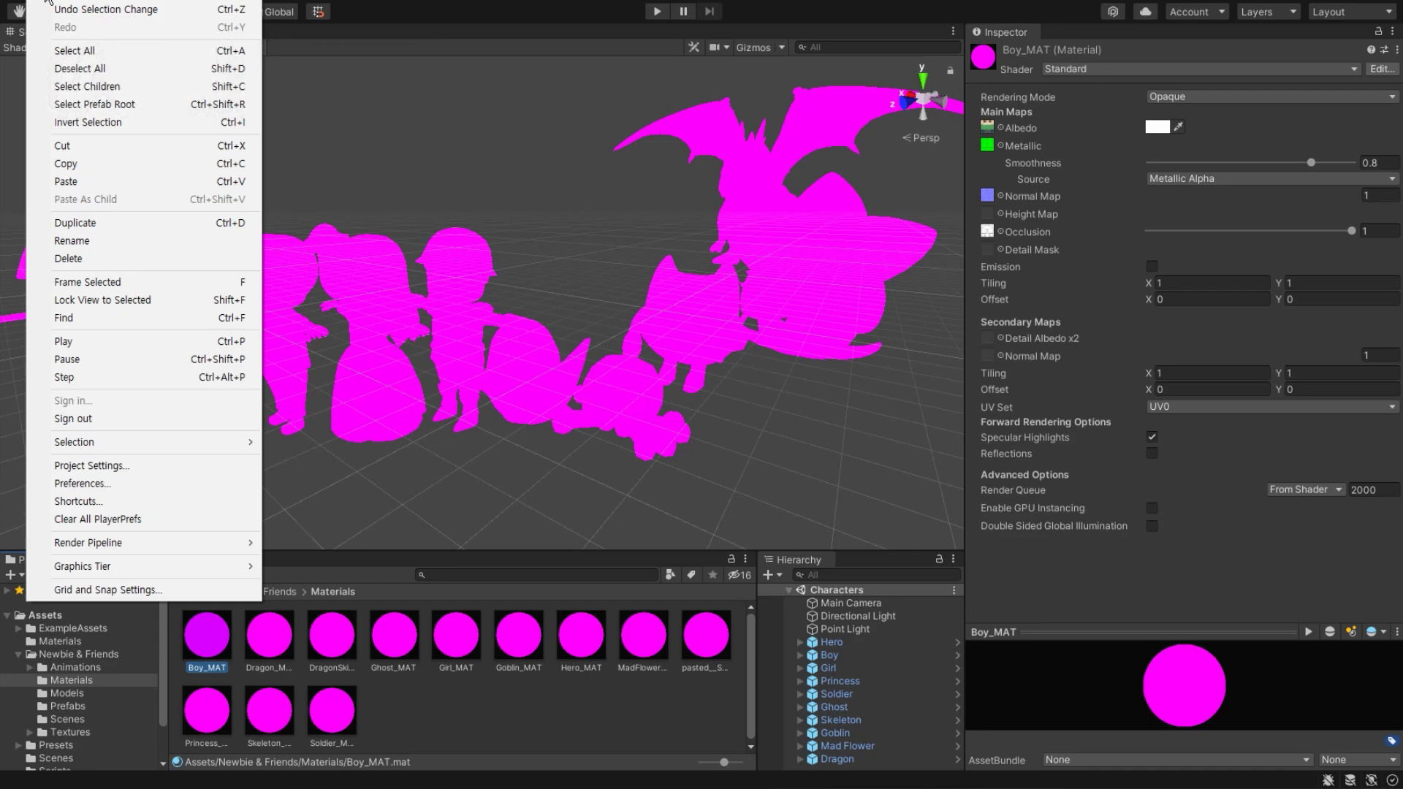
pyautogui.moveTo(137, 540)
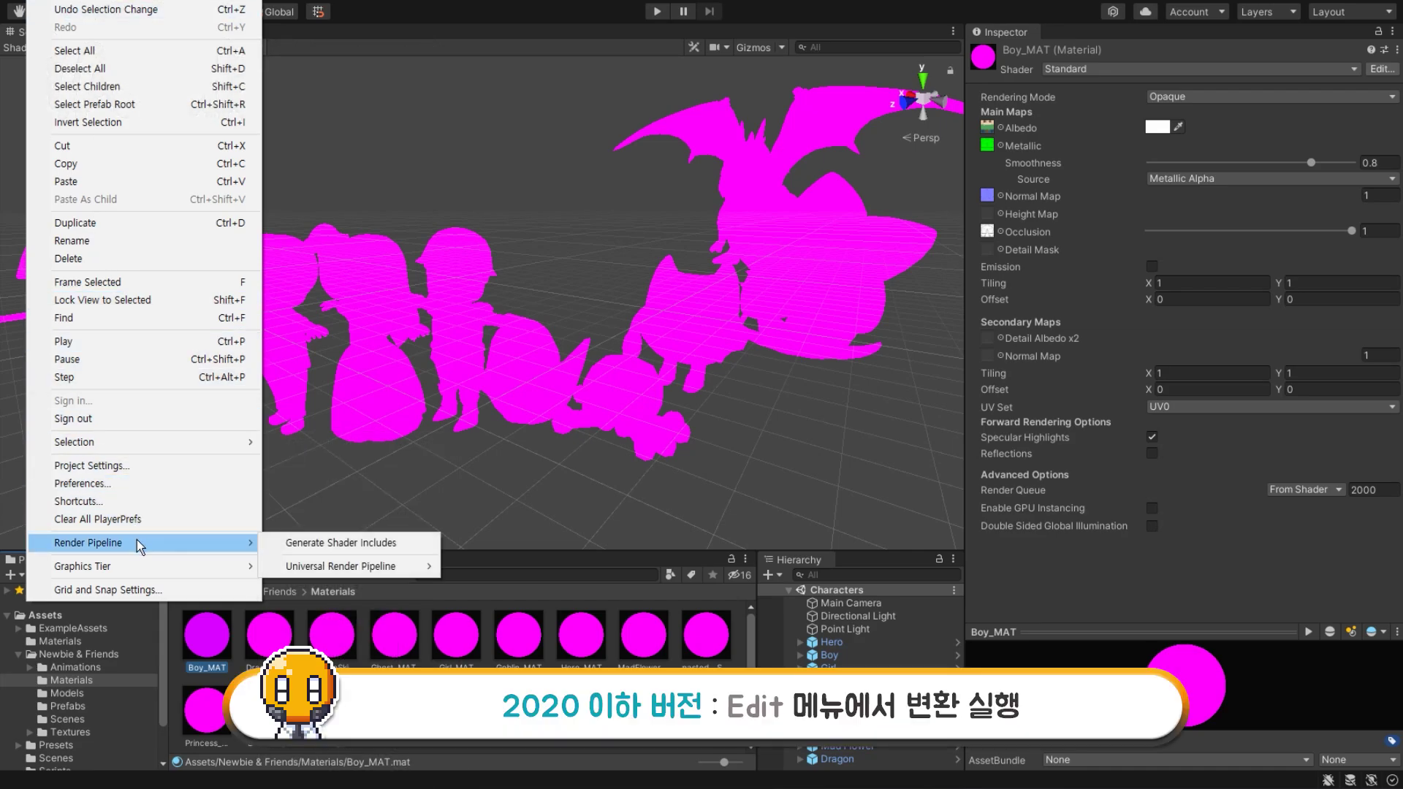
pyautogui.moveTo(347, 569)
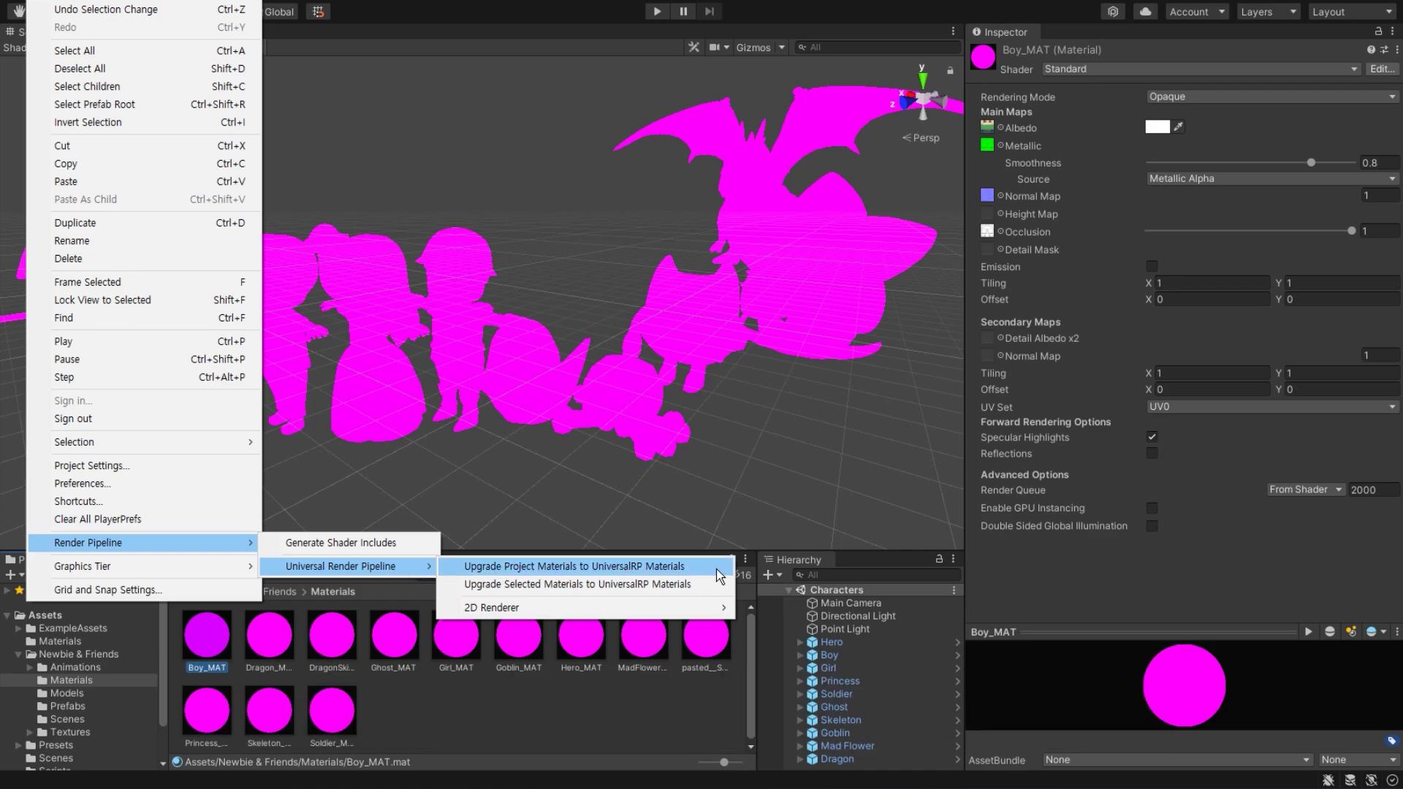
pyautogui.click(718, 570)
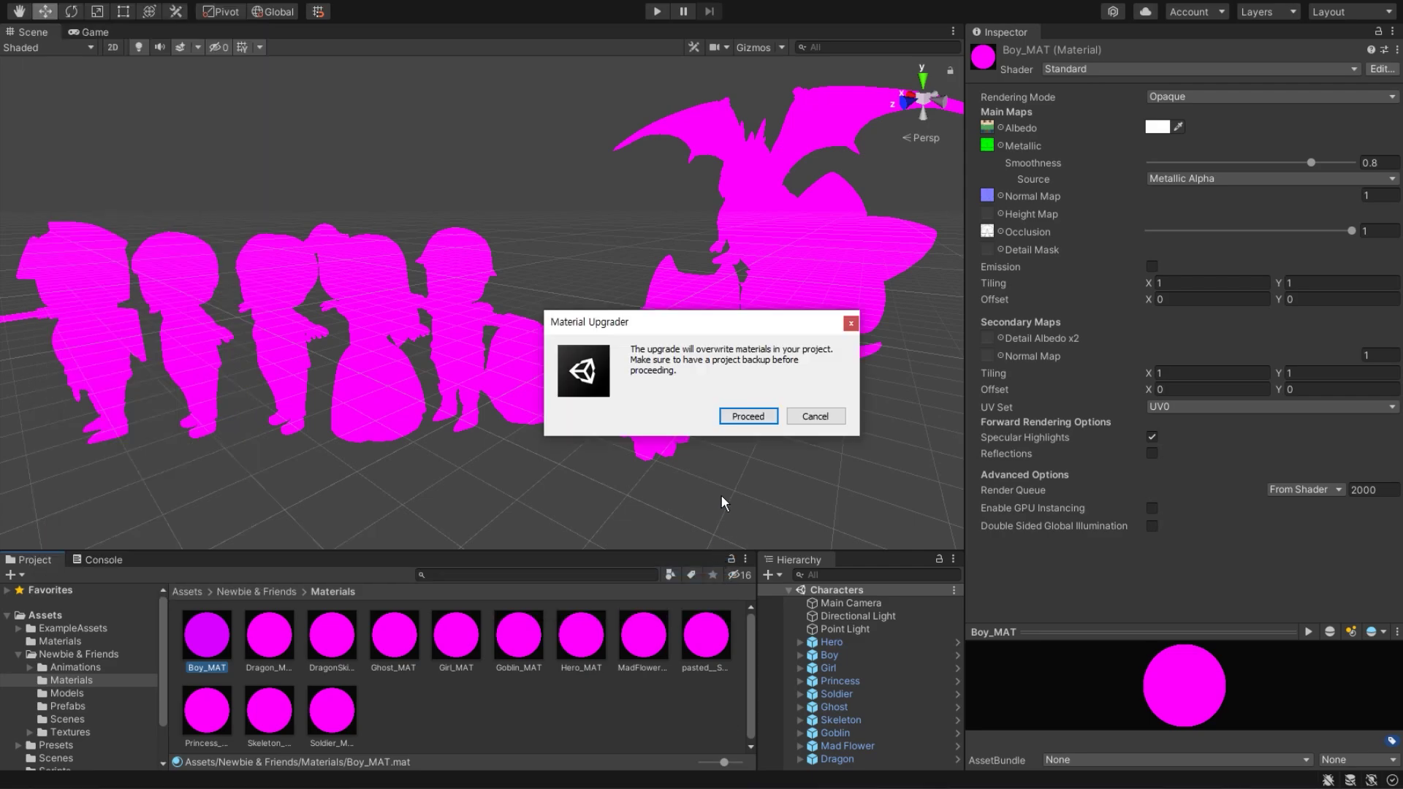
# Proceed with the URP material overwrite and inspect the upgraded characters
pyautogui.click(748, 416)
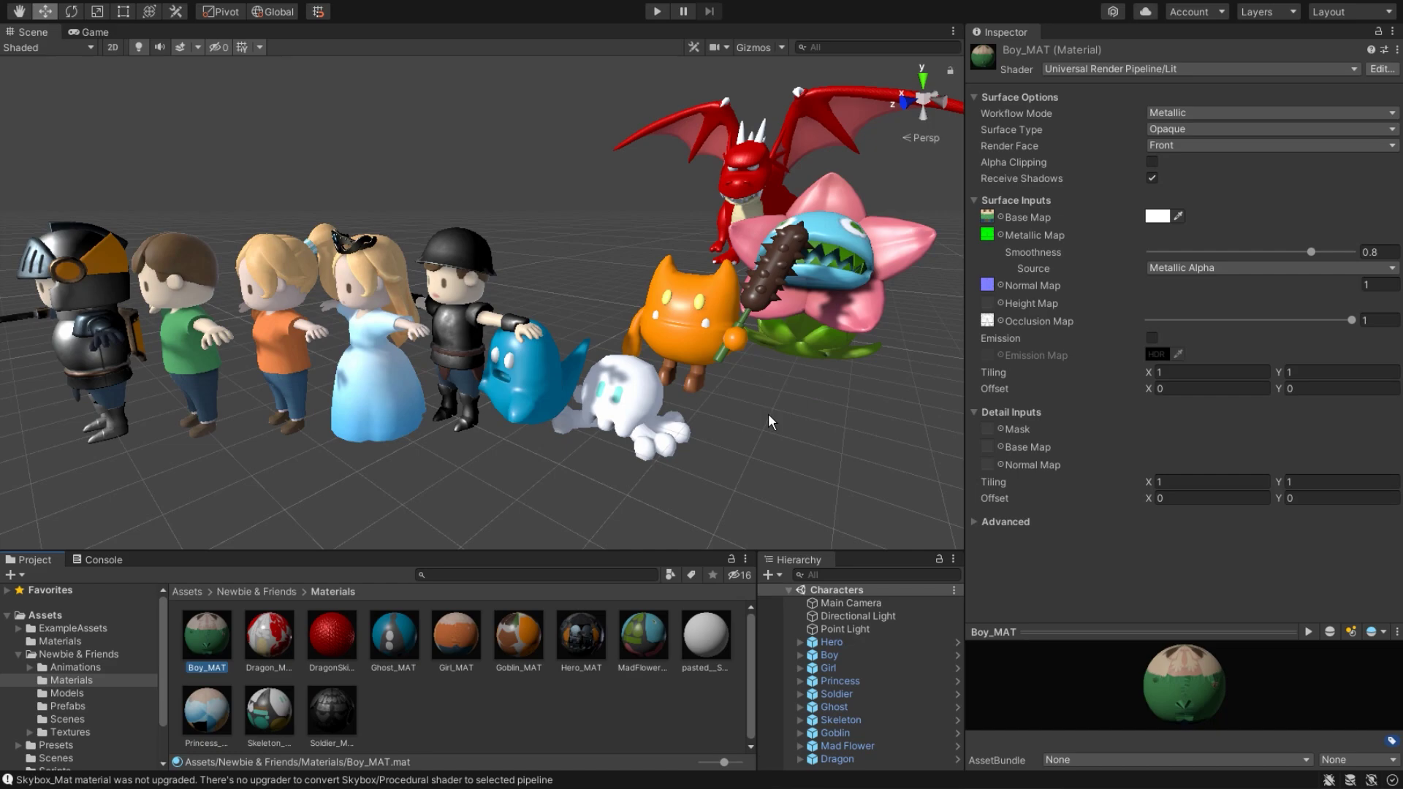
pyautogui.keyDown('alt'); pyautogui.moveTo(501, 481); pyautogui.dragTo(648, 445); pyautogui.keyUp('alt')
pyautogui.scroll(3, 624, 441)
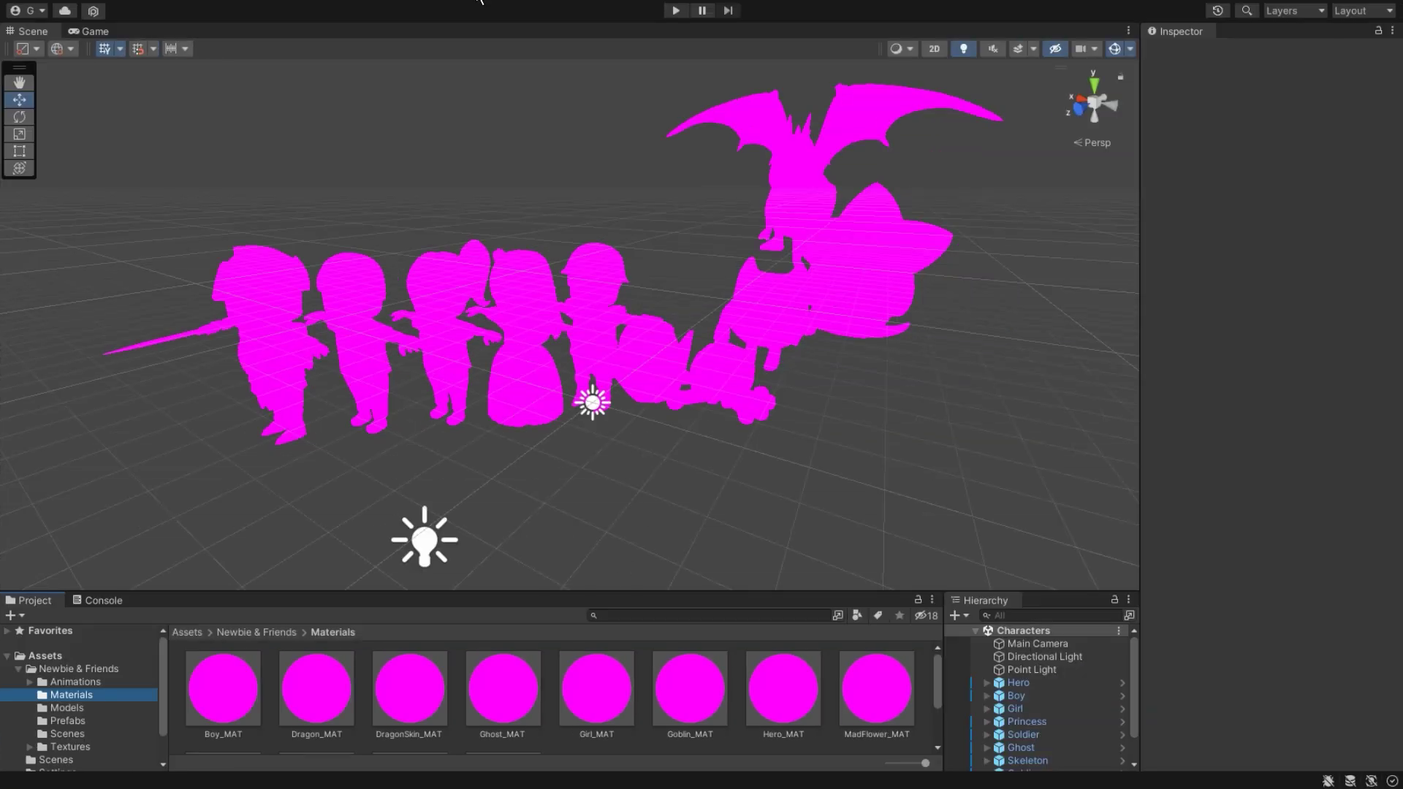
# Show the Window > Rendering submenu listing Render Pipeline Converter
pyautogui.click(279, 3)
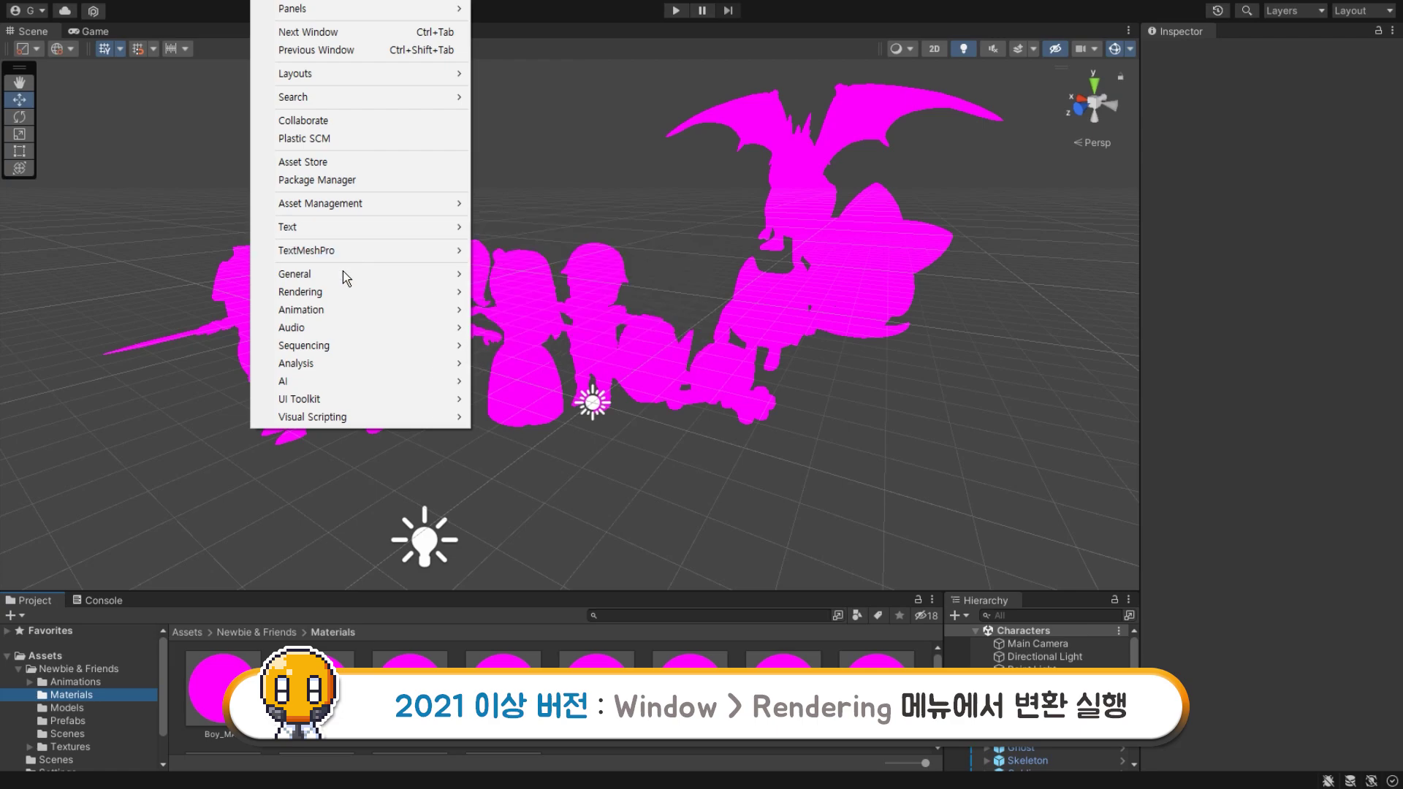
pyautogui.moveTo(345, 291)
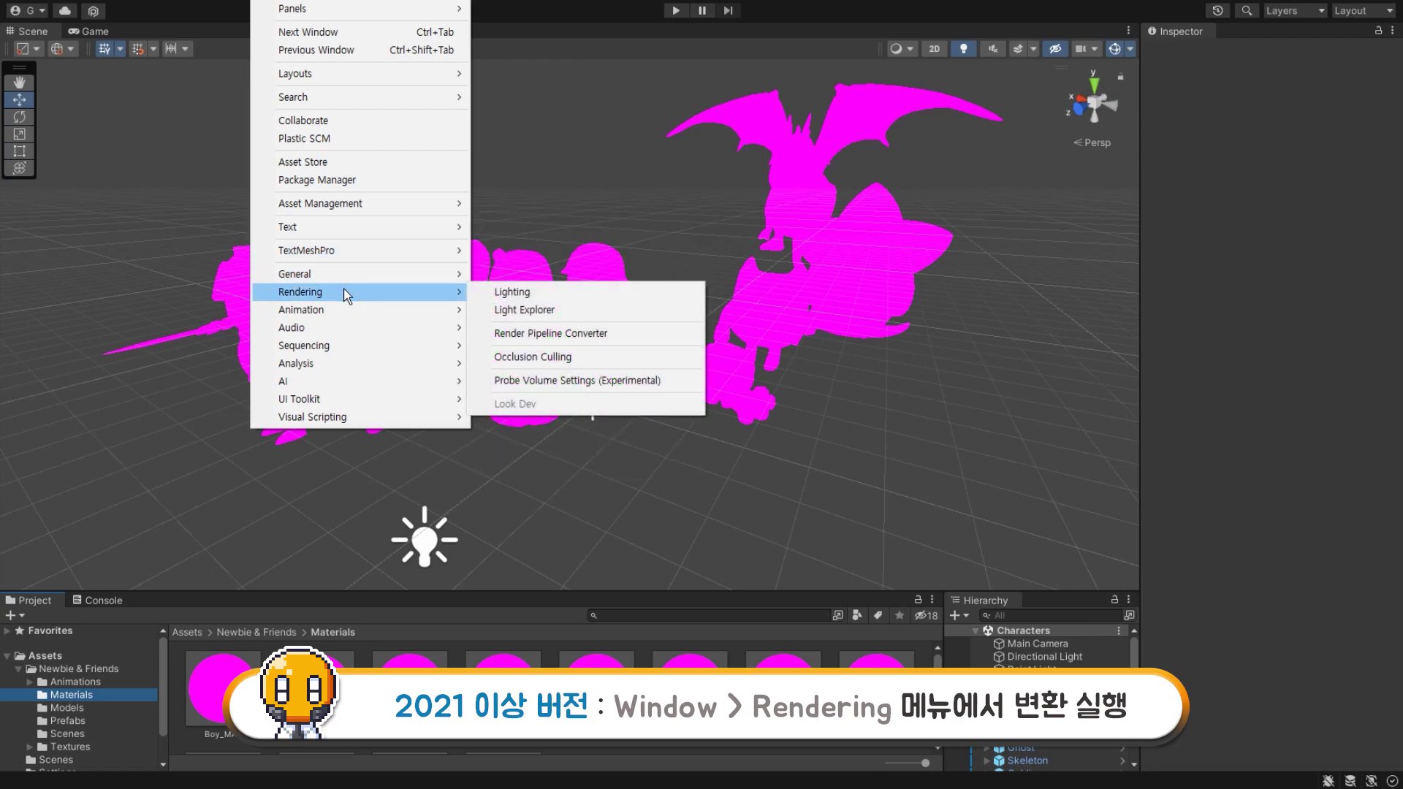
# Set the Render Pipeline Converter to Built-in to URP with Material Upgrade ticked
pyautogui.click(633, 340)
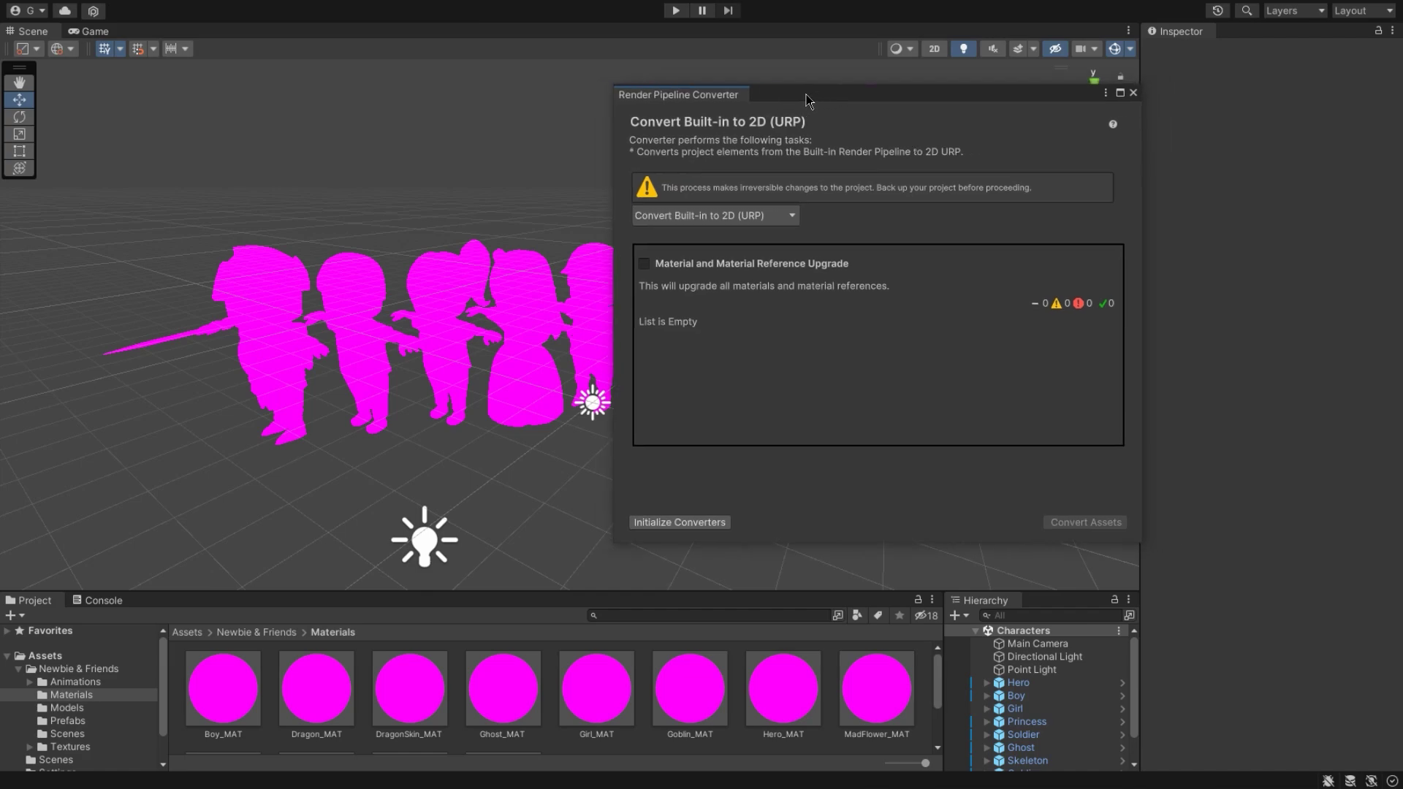
pyautogui.moveTo(805, 94); pyautogui.dragTo(792, 90)
pyautogui.click(742, 212)
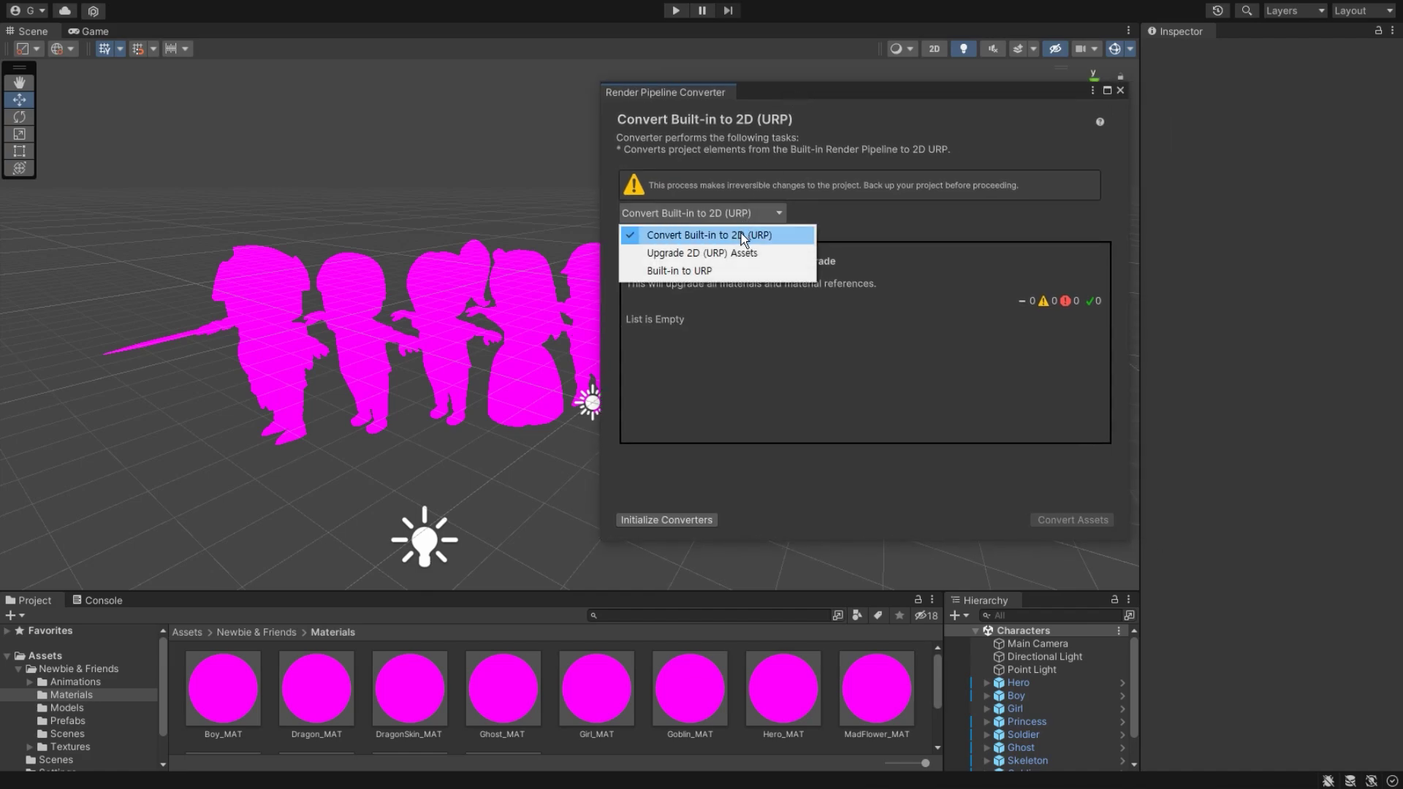
pyautogui.click(741, 272)
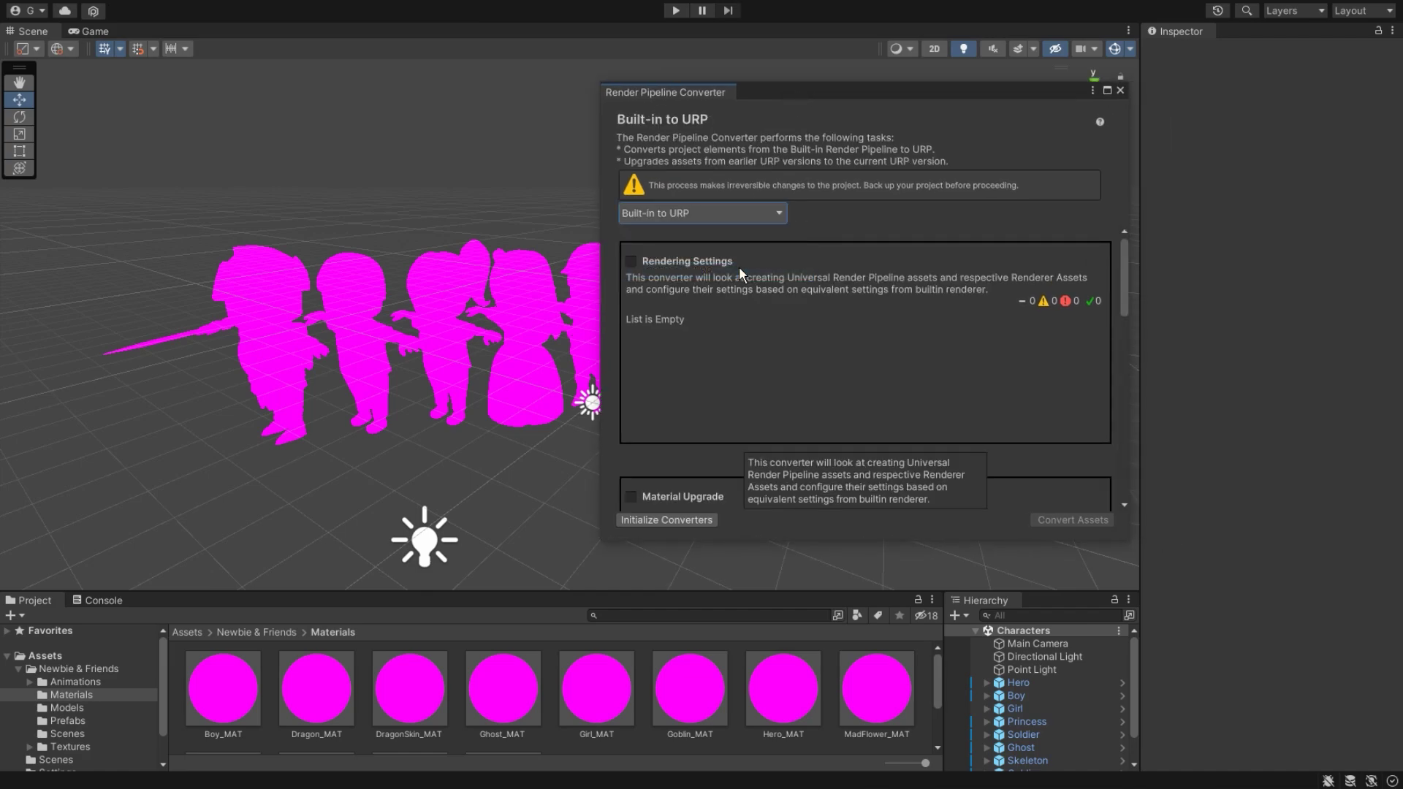
pyautogui.moveTo(1124, 274); pyautogui.dragTo(1122, 334)
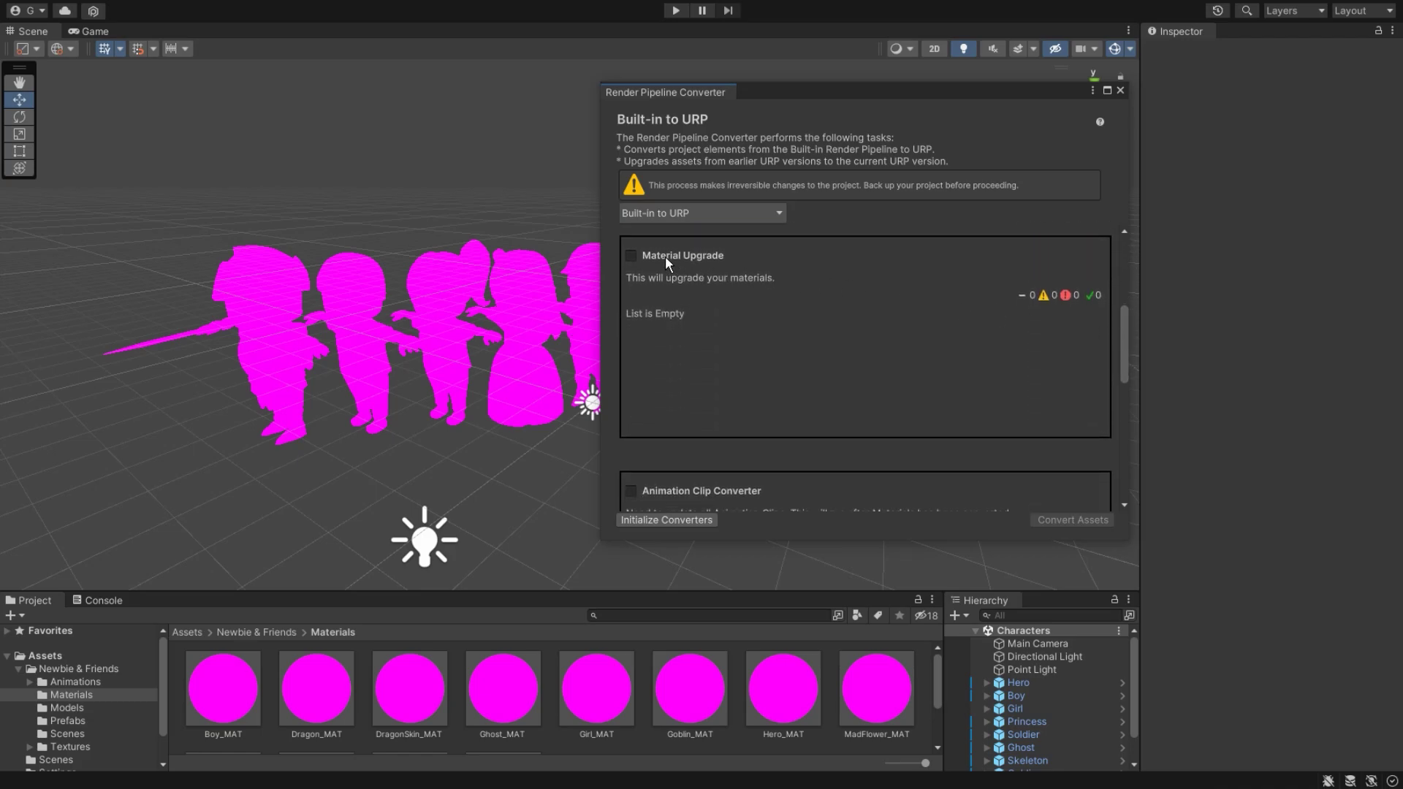
pyautogui.click(630, 256)
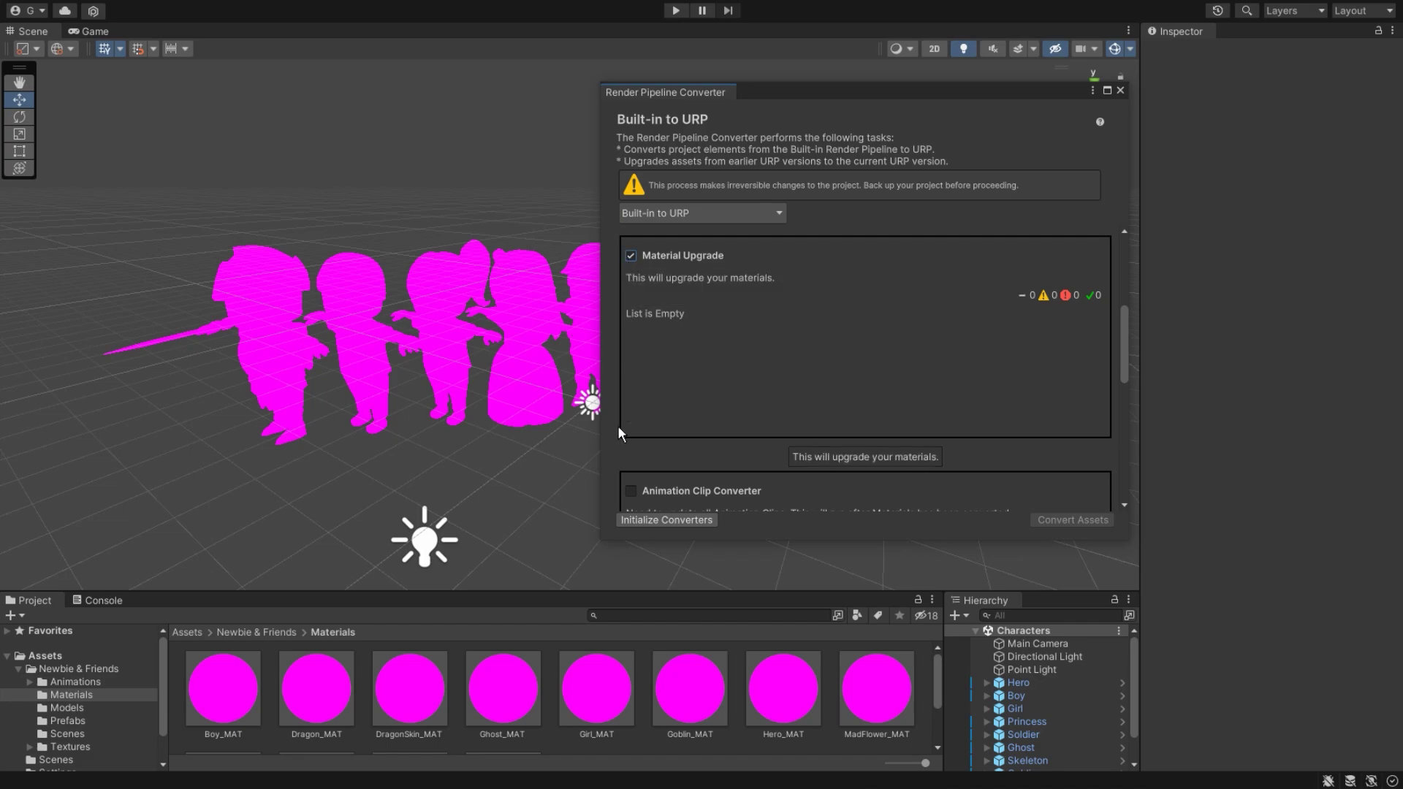
# Initialize the converters, convert the listed materials to URP, and close the converter
pyautogui.click(629, 516)
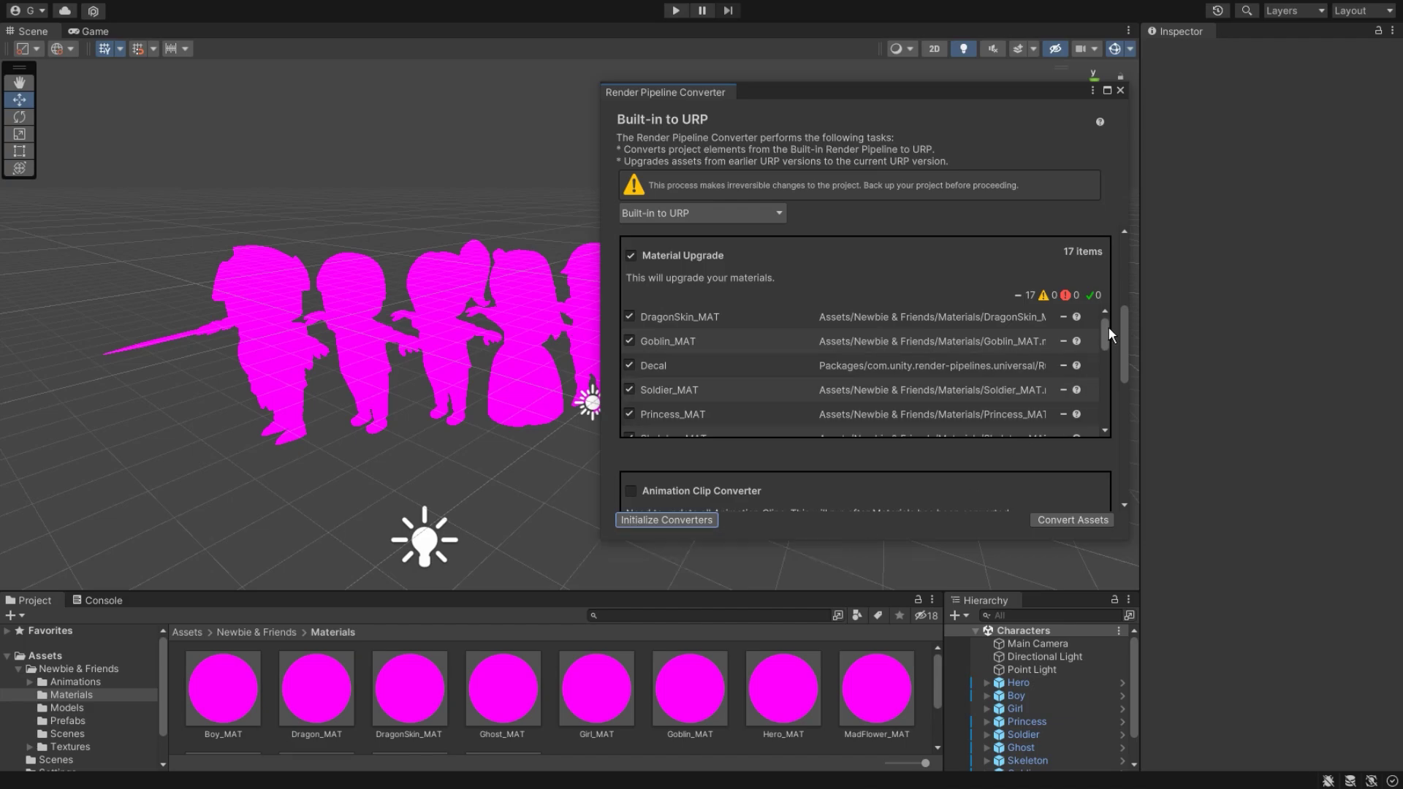
pyautogui.moveTo(1108, 328); pyautogui.dragTo(1108, 410)
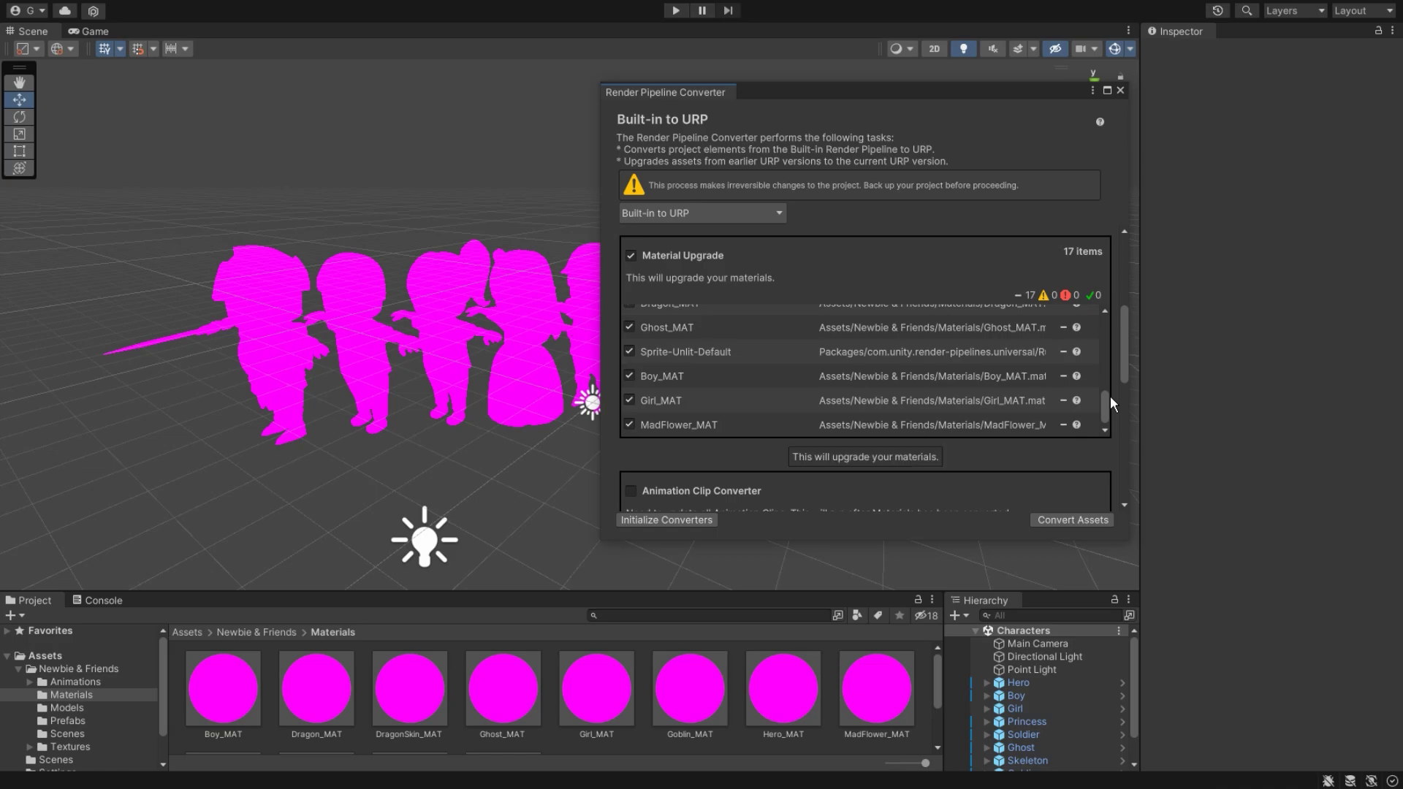
pyautogui.click(1079, 520)
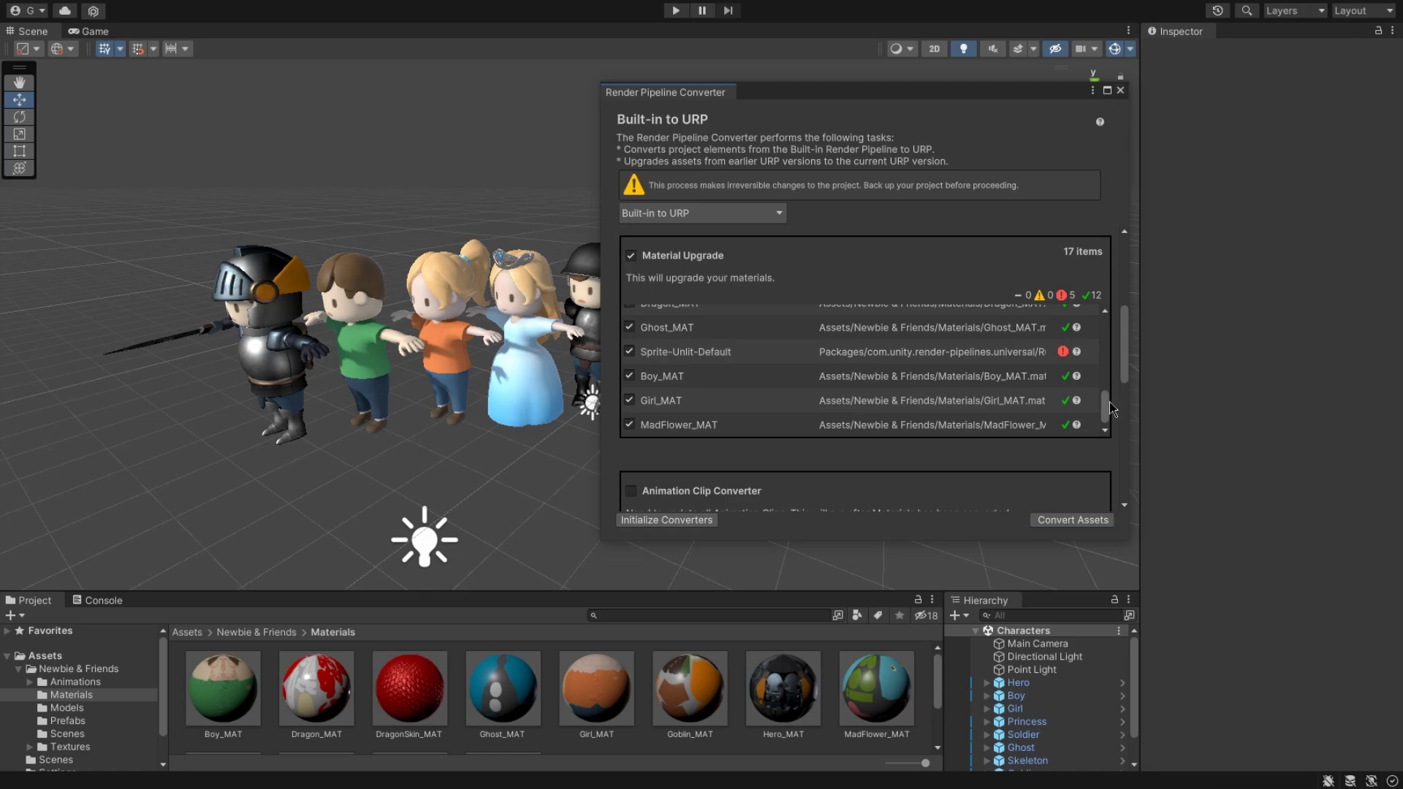
pyautogui.moveTo(1110, 402); pyautogui.dragTo(1111, 318)
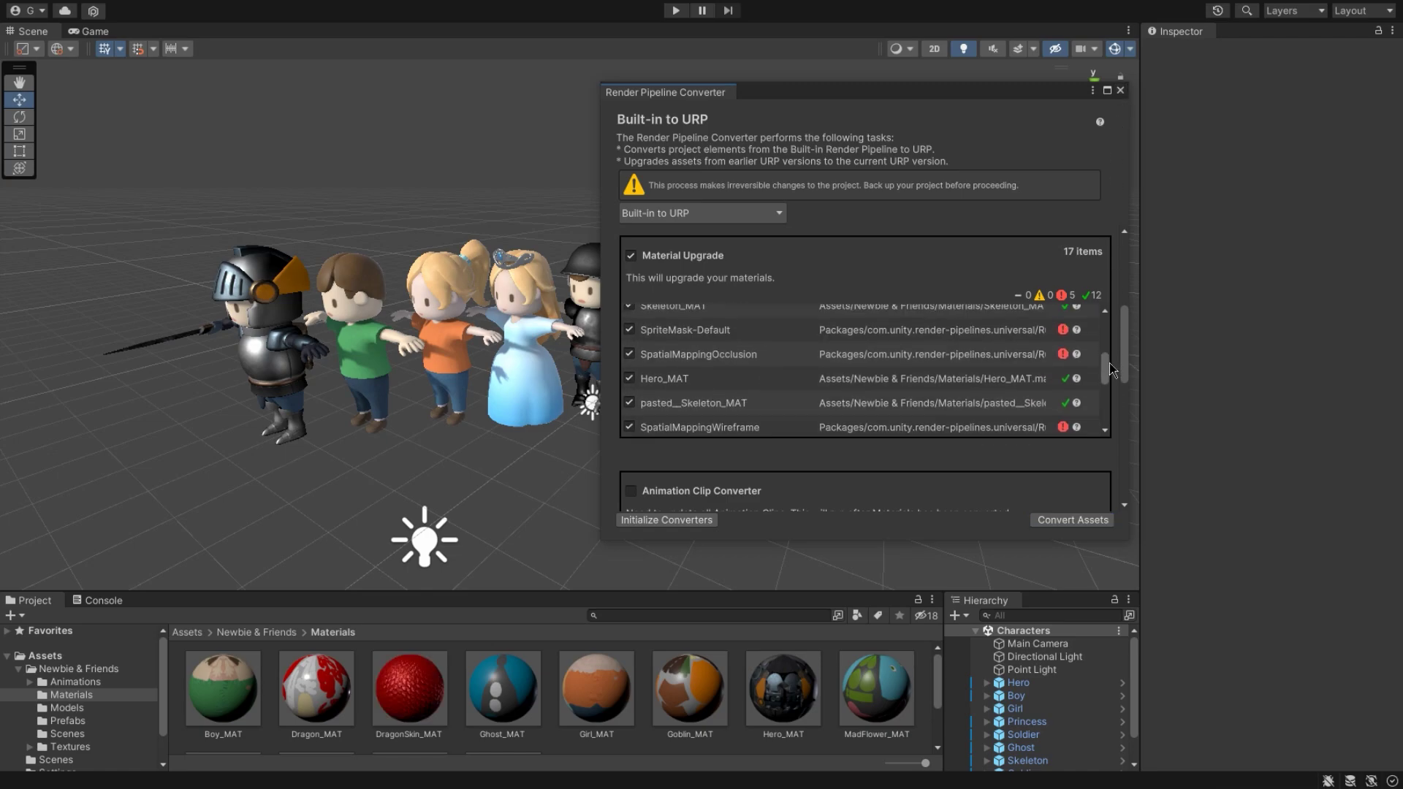
pyautogui.click(1119, 88)
# Set the Render Pipeline Converter to Built-in to URP with Material Upgrade ticked
pyautogui.keyDown('alt'); pyautogui.moveTo(774, 523); pyautogui.dragTo(906, 483); pyautogui.keyUp('alt')
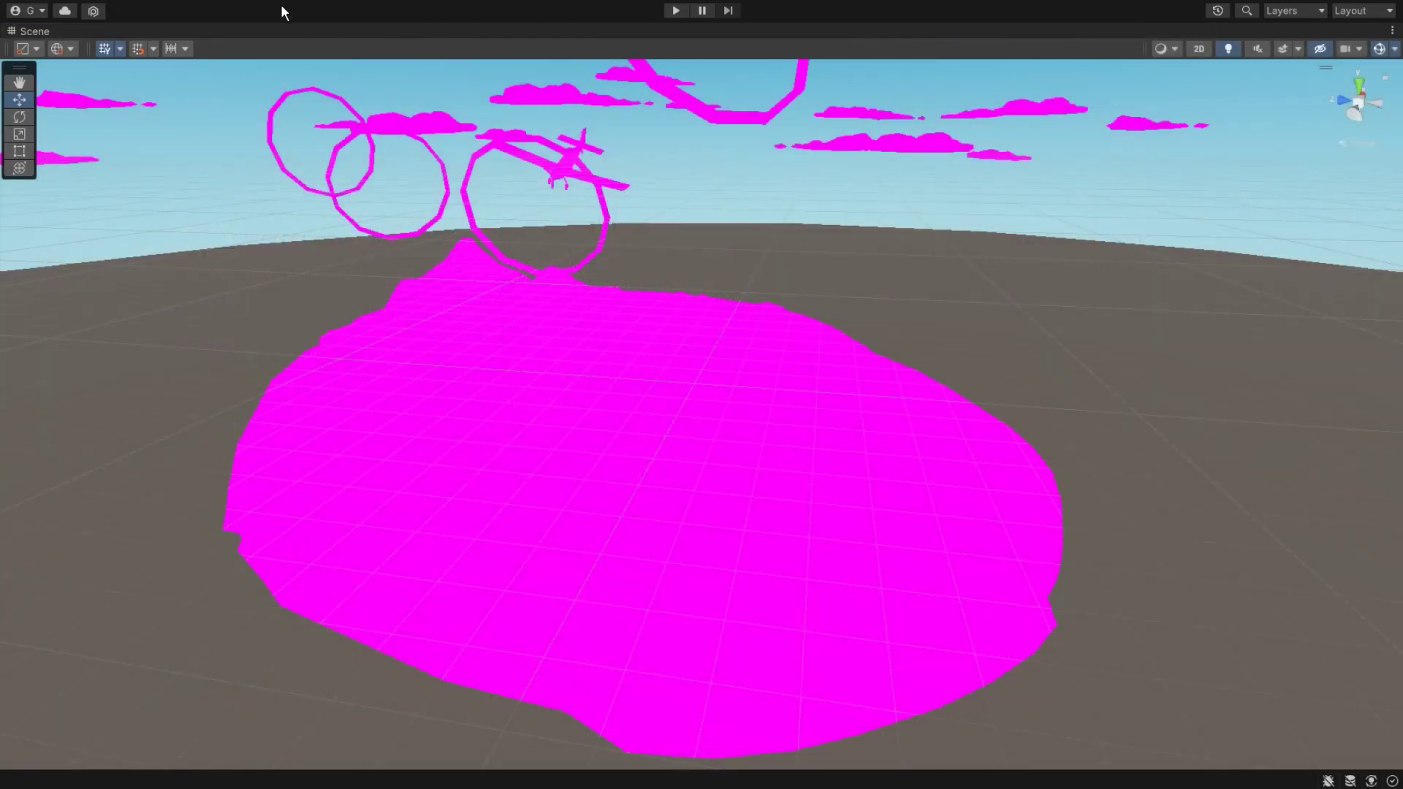
pyautogui.click(282, 7)
pyautogui.click(565, 334)
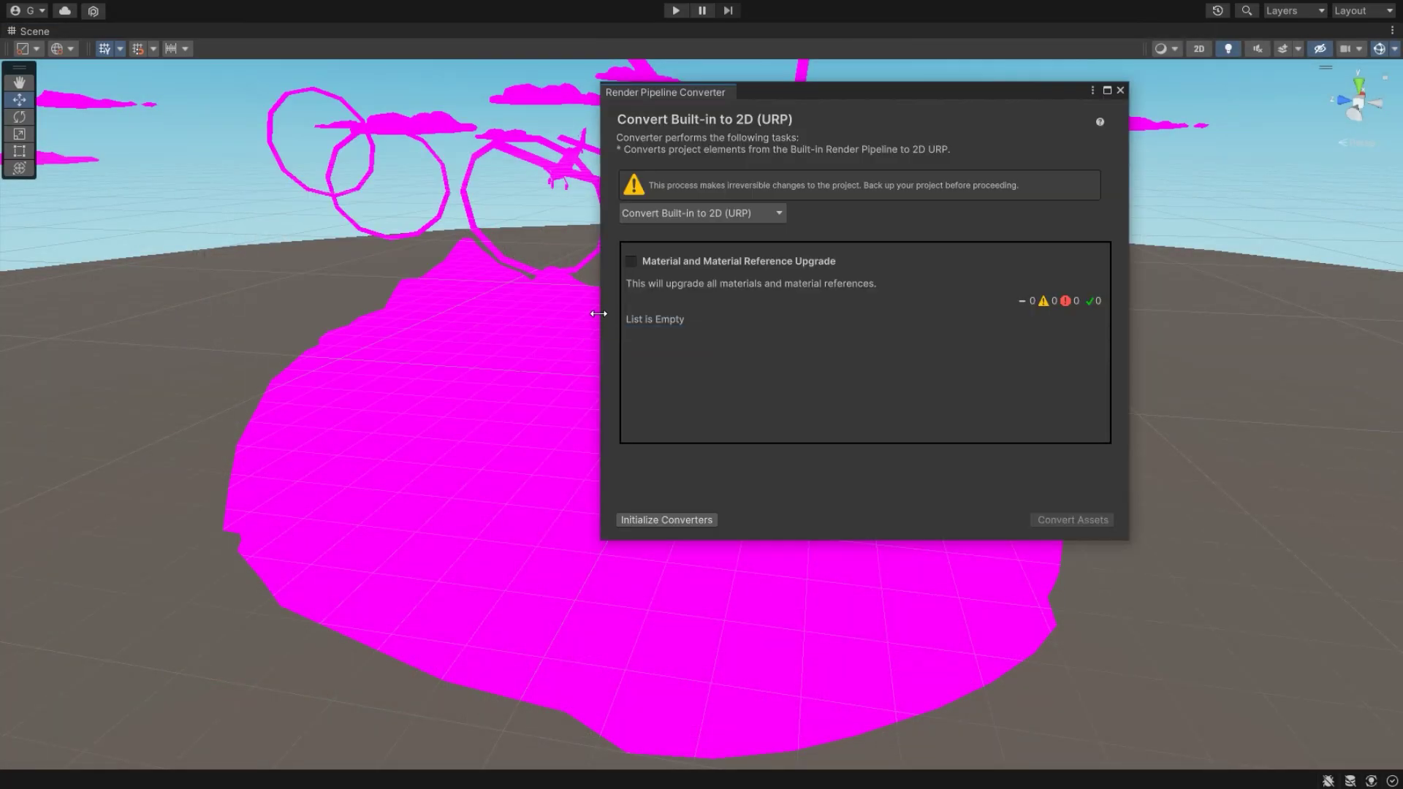
pyautogui.moveTo(819, 101); pyautogui.dragTo(1038, 165)
pyautogui.click(921, 277)
pyautogui.click(950, 334)
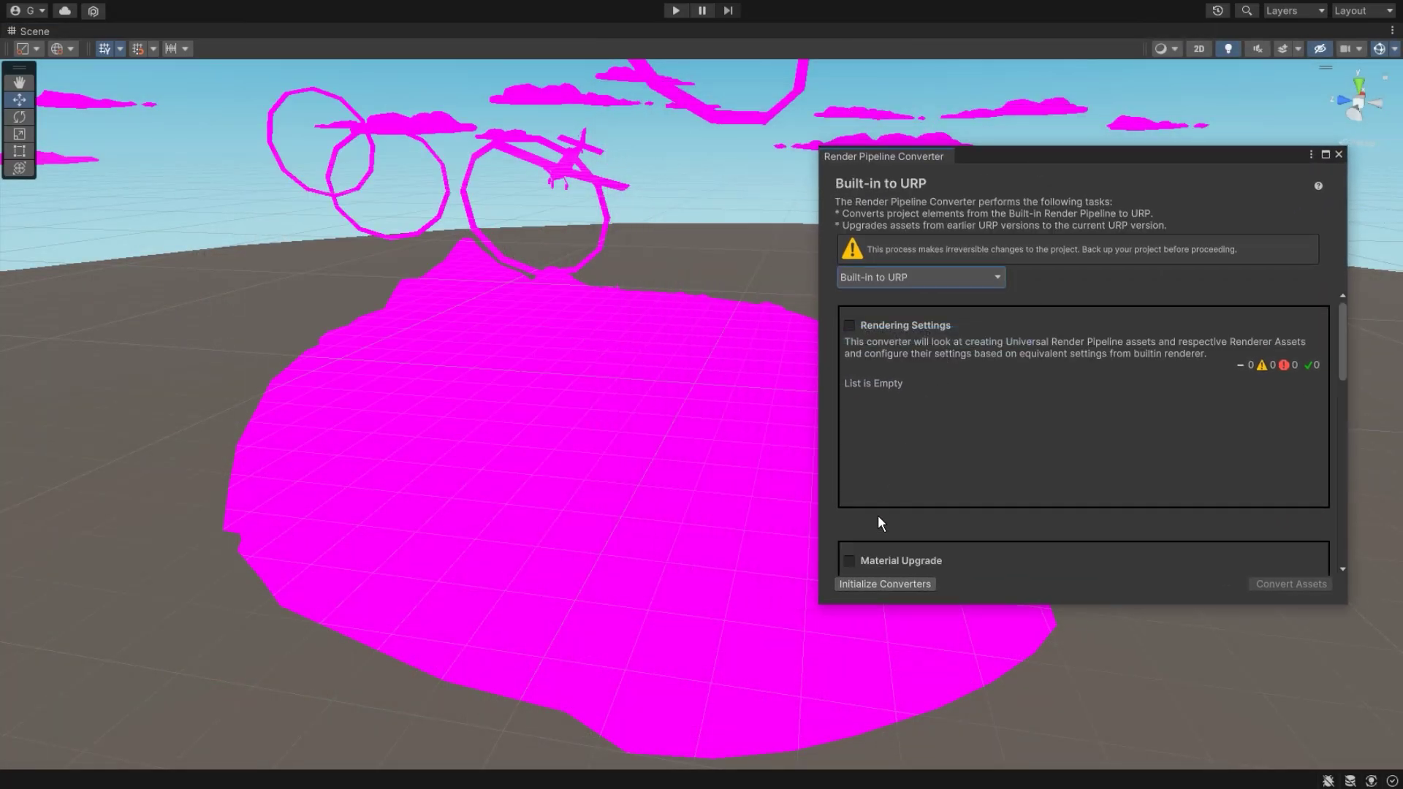
pyautogui.click(848, 341)
# Initialize and convert the 16 listed materials to URP, then close the converter
pyautogui.click(902, 583)
pyautogui.click(1271, 582)
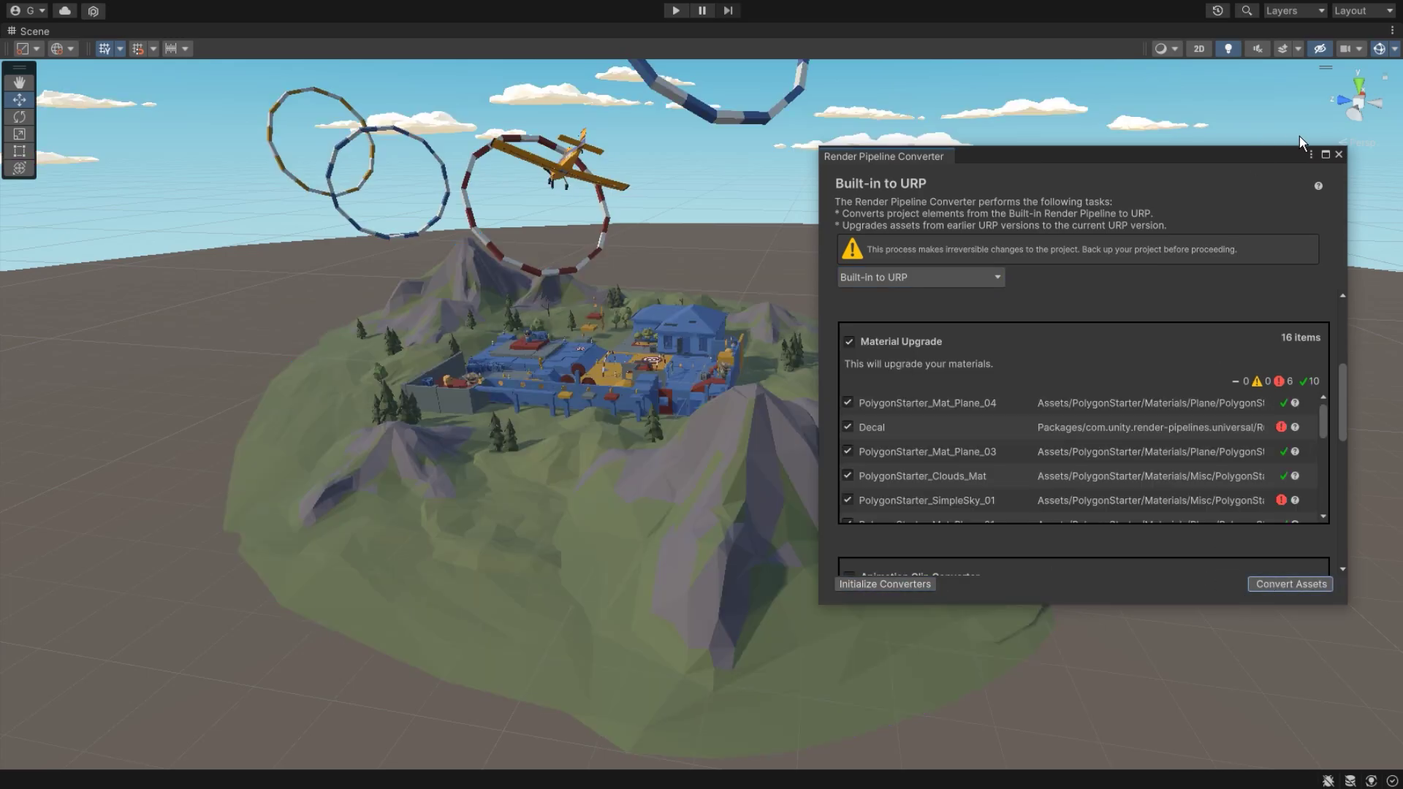
pyautogui.moveTo(1298, 142)
pyautogui.mouseDown(button='right')
pyautogui.moveTo(731, 477)
pyautogui.moveTo(1297, 124)
pyautogui.mouseUp(button='right')
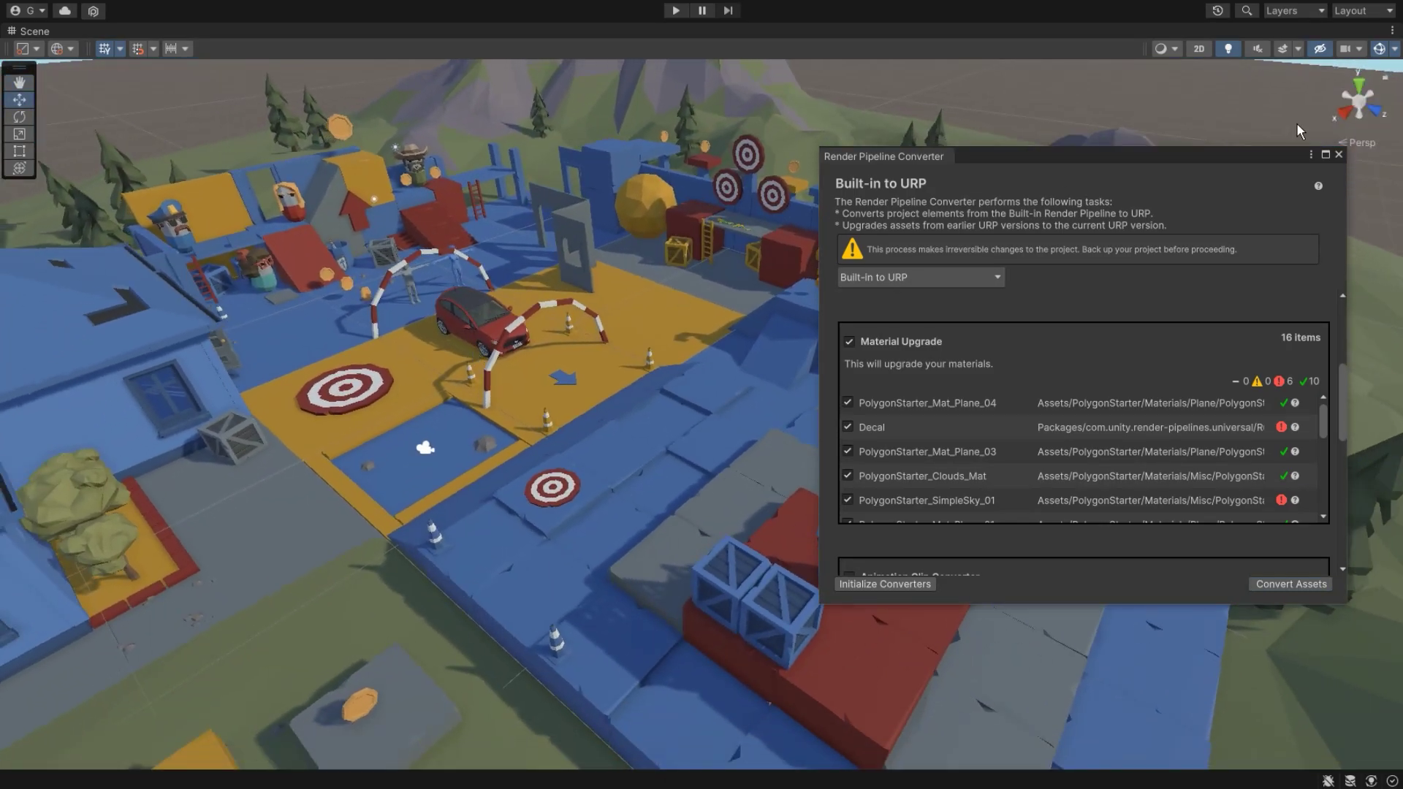
pyautogui.click(1338, 154)
pyautogui.moveTo(851, 339); pyautogui.dragTo(936, 284, button='right')
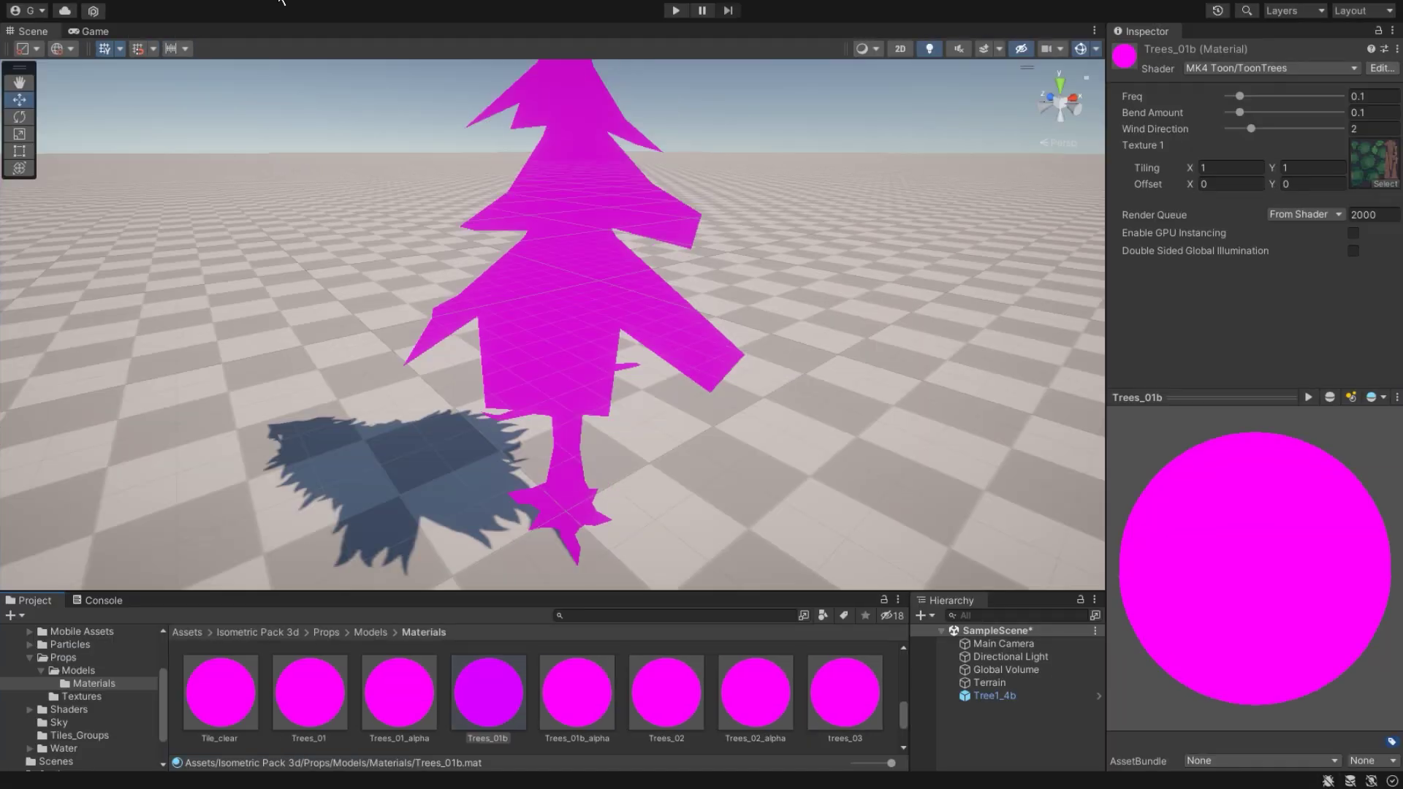
# Set the Render Pipeline Converter to Built-in to URP mode
pyautogui.click(291, 3)
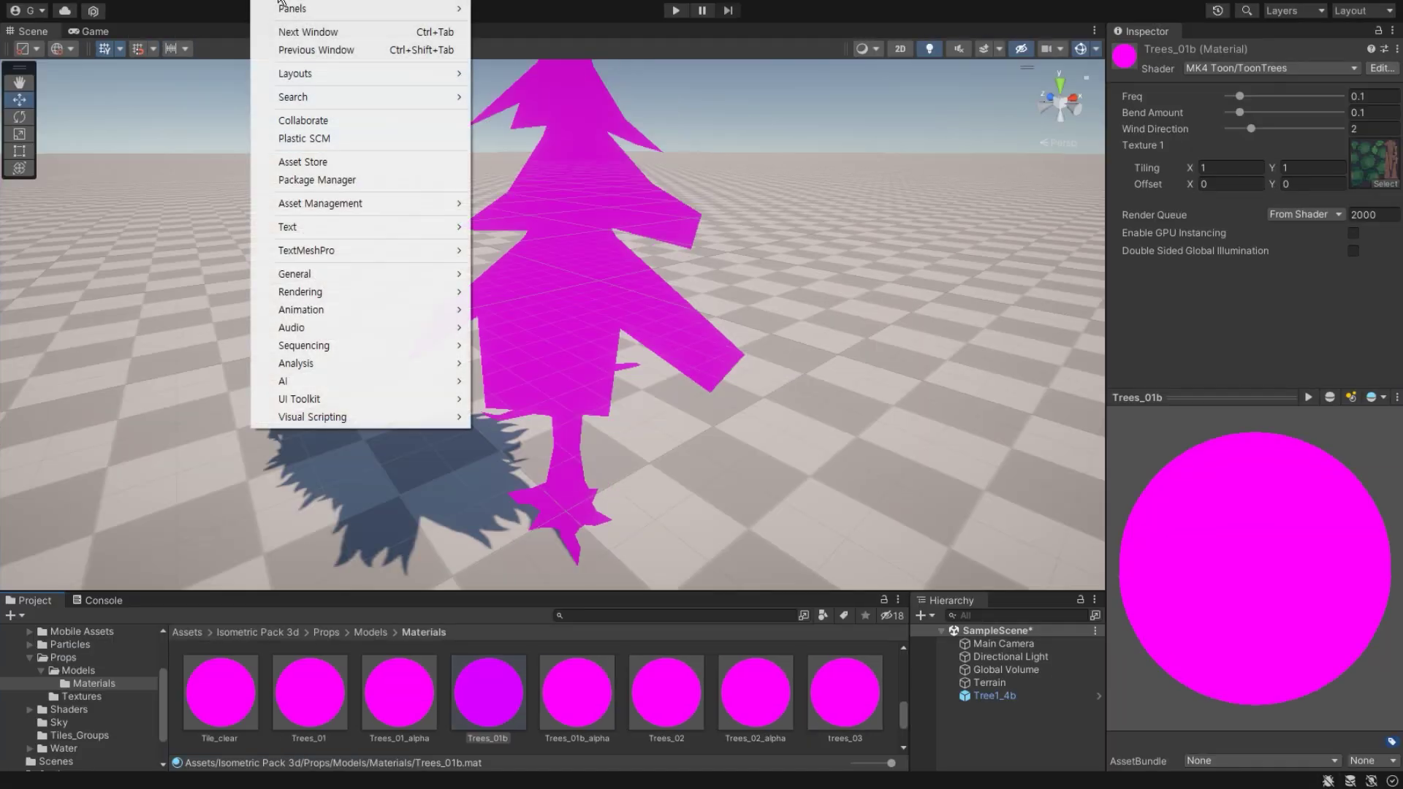
pyautogui.moveTo(291, 22)
pyautogui.moveTo(379, 294)
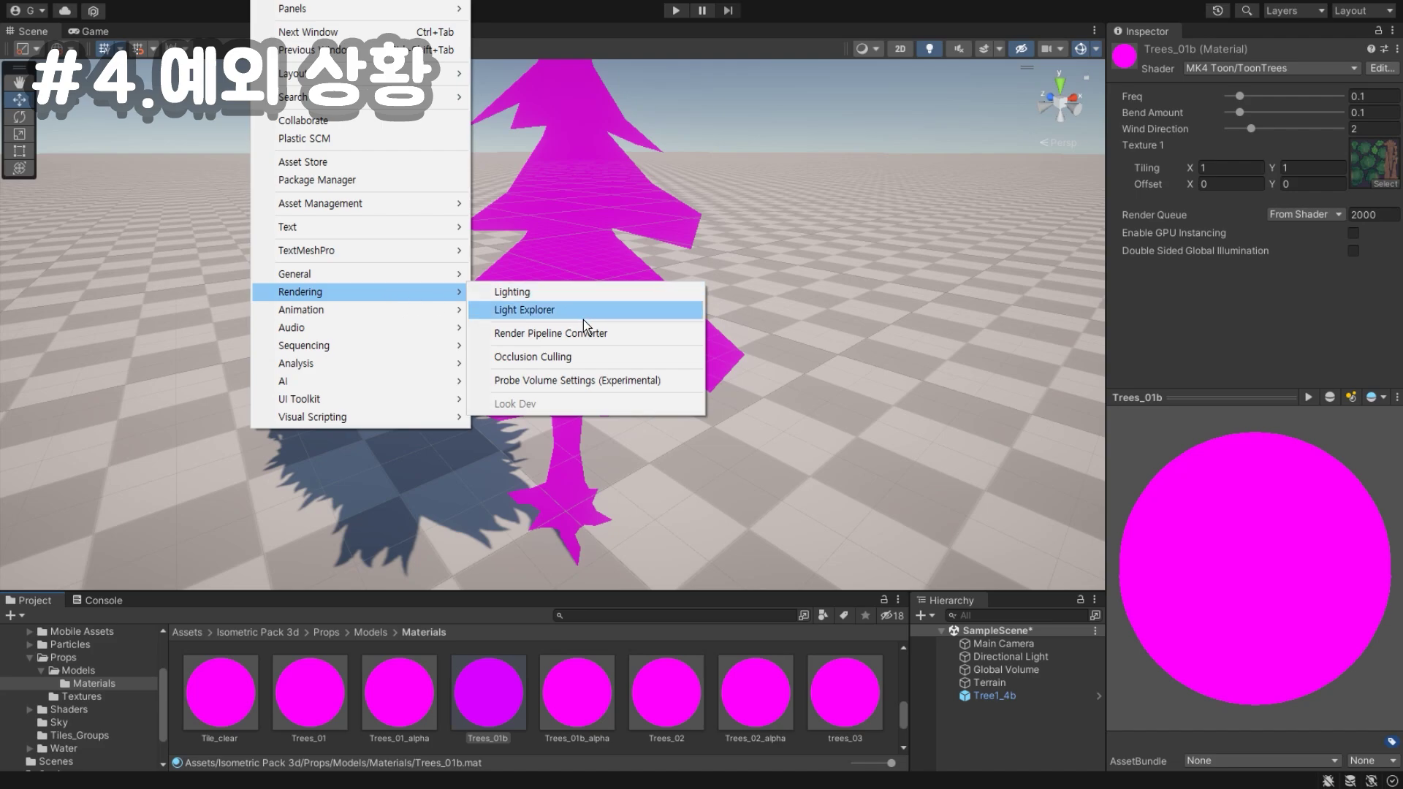
pyautogui.click(628, 335)
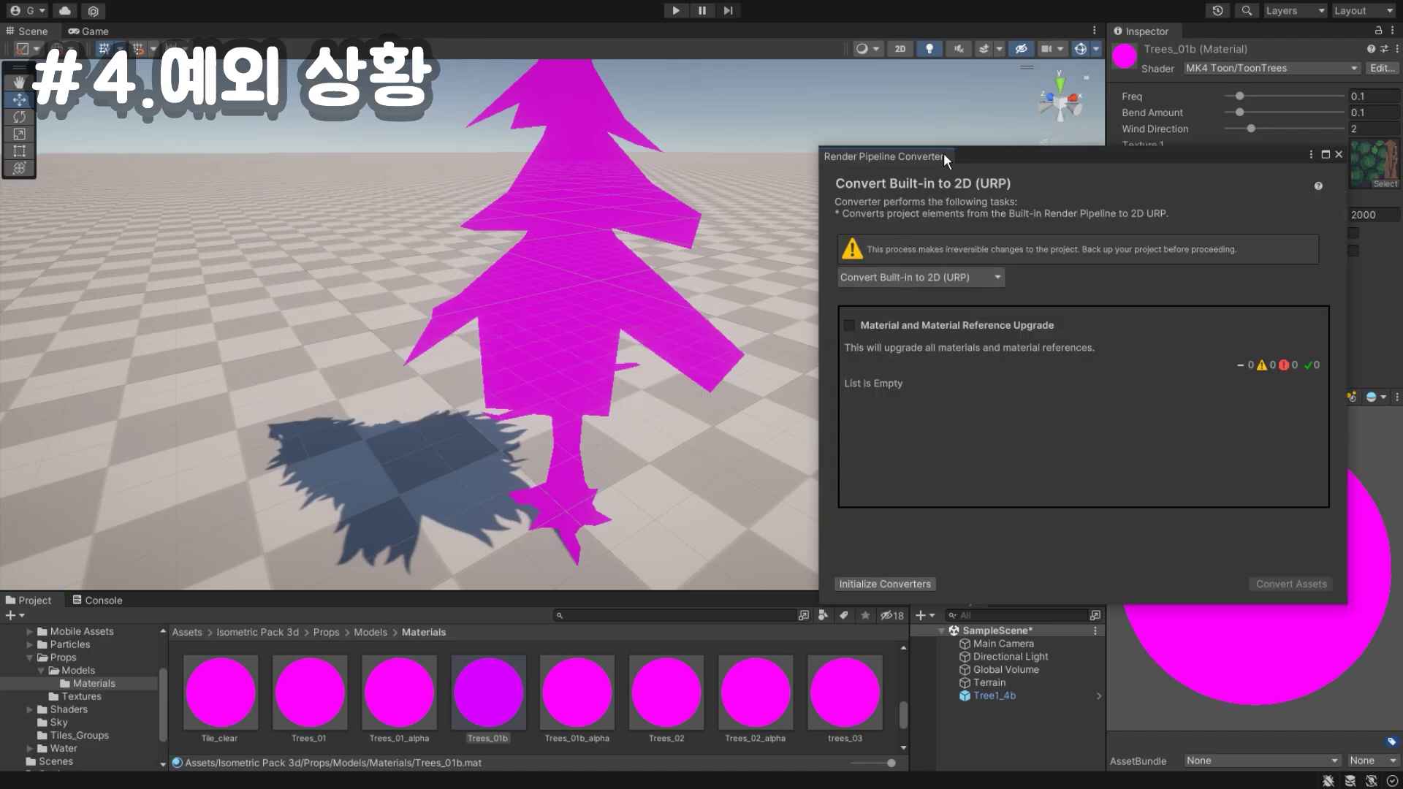
pyautogui.moveTo(944, 157); pyautogui.dragTo(805, 130)
pyautogui.click(804, 255)
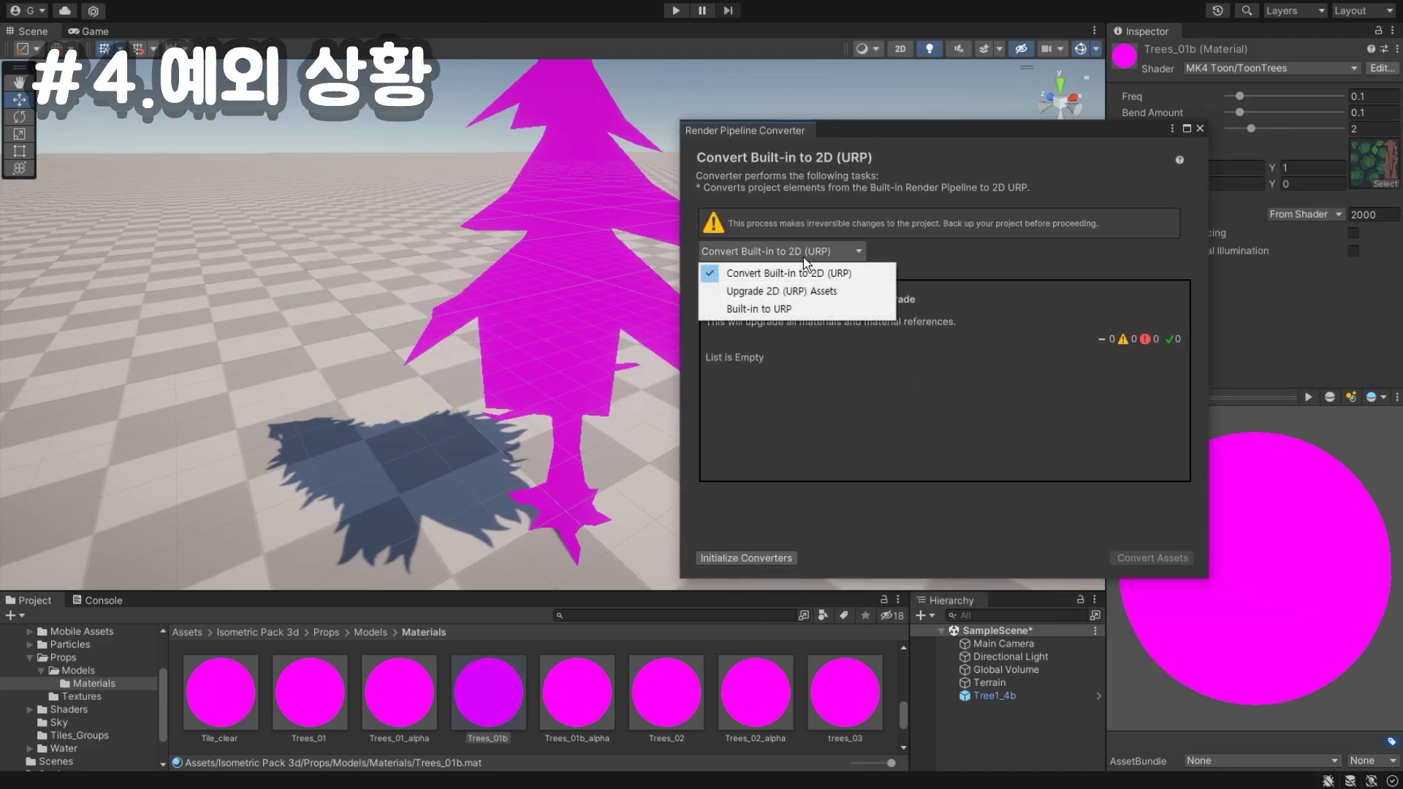
pyautogui.click(802, 309)
# Tick Material Upgrade, convert the 151 listed materials, and close the converter
pyautogui.scroll(-5, 782, 365)
pyautogui.click(709, 272)
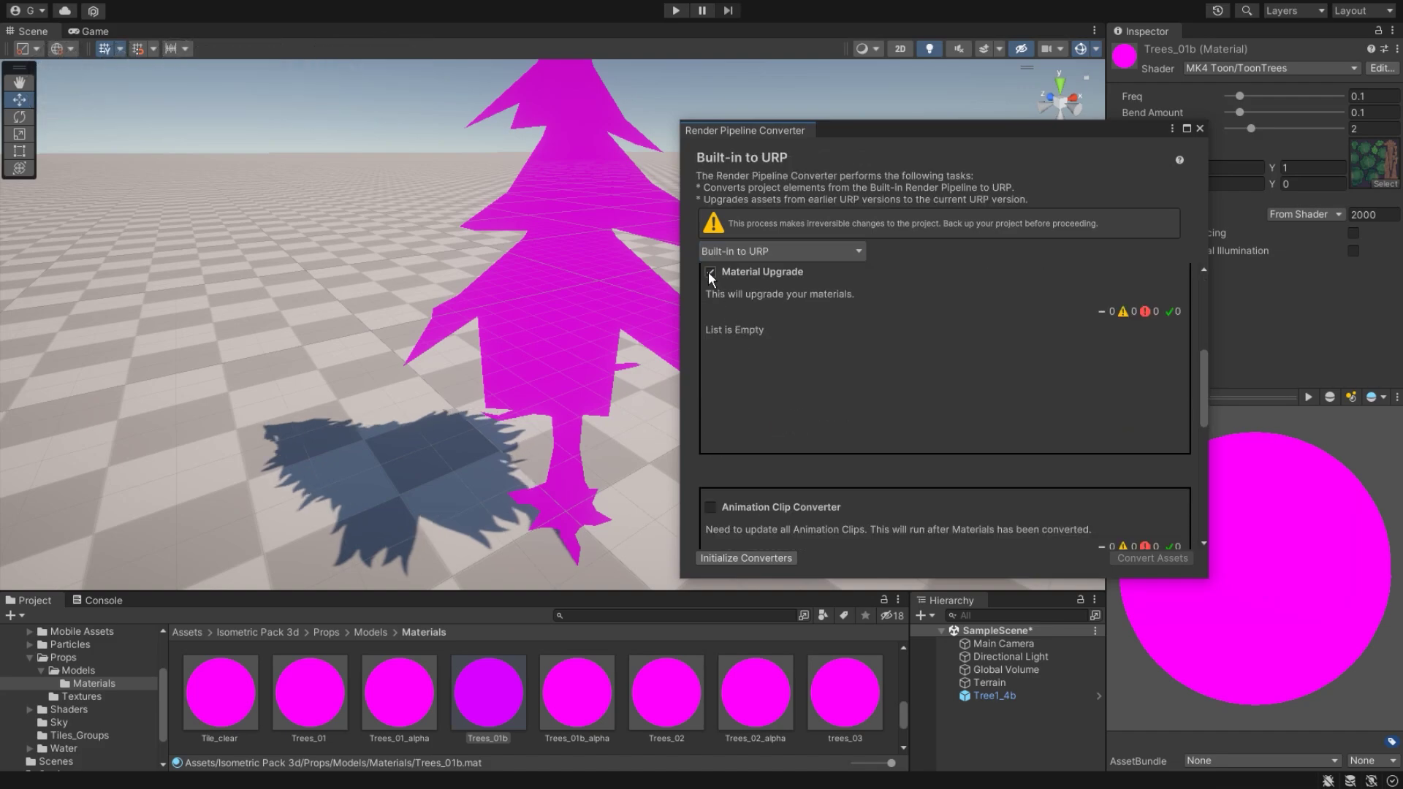
pyautogui.click(748, 558)
pyautogui.click(1162, 558)
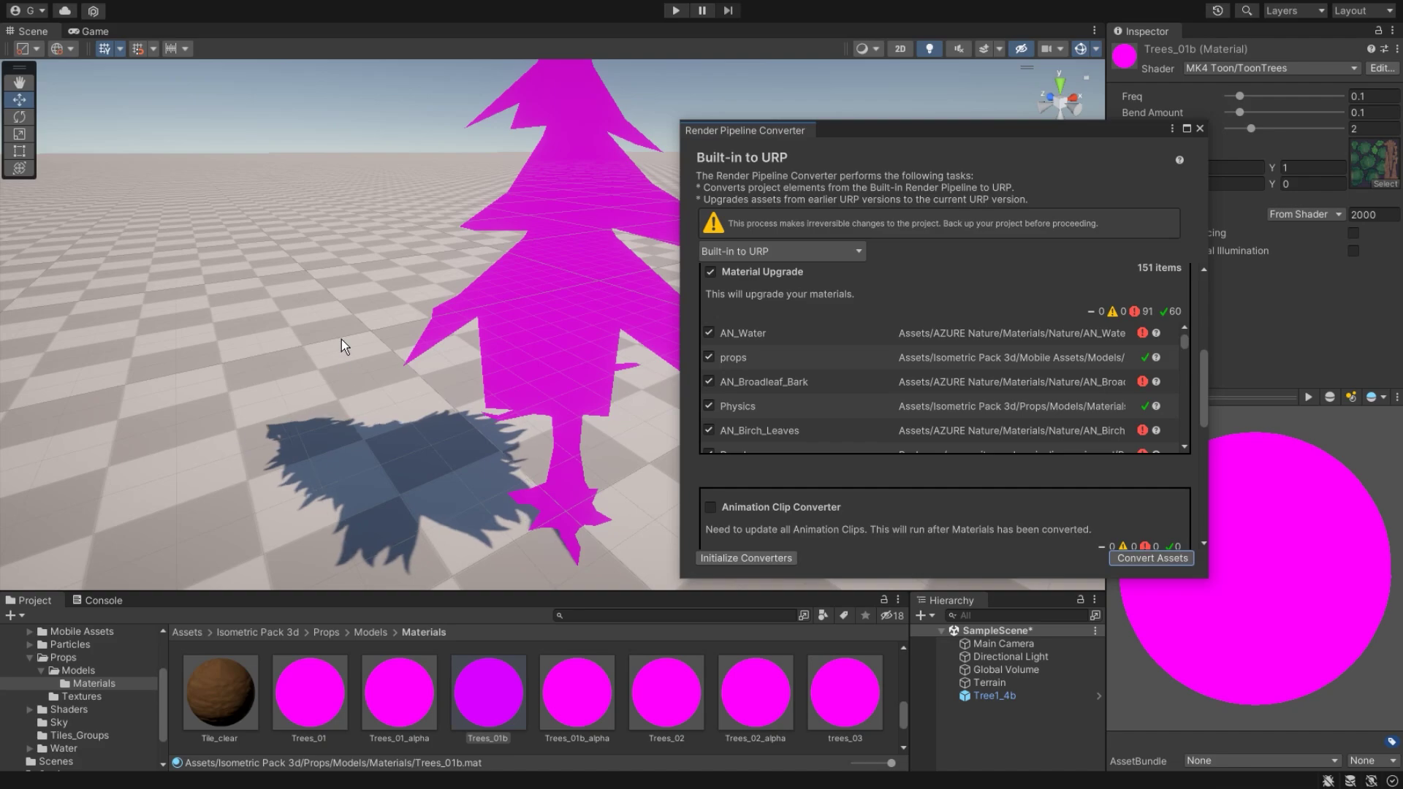
pyautogui.click(1200, 129)
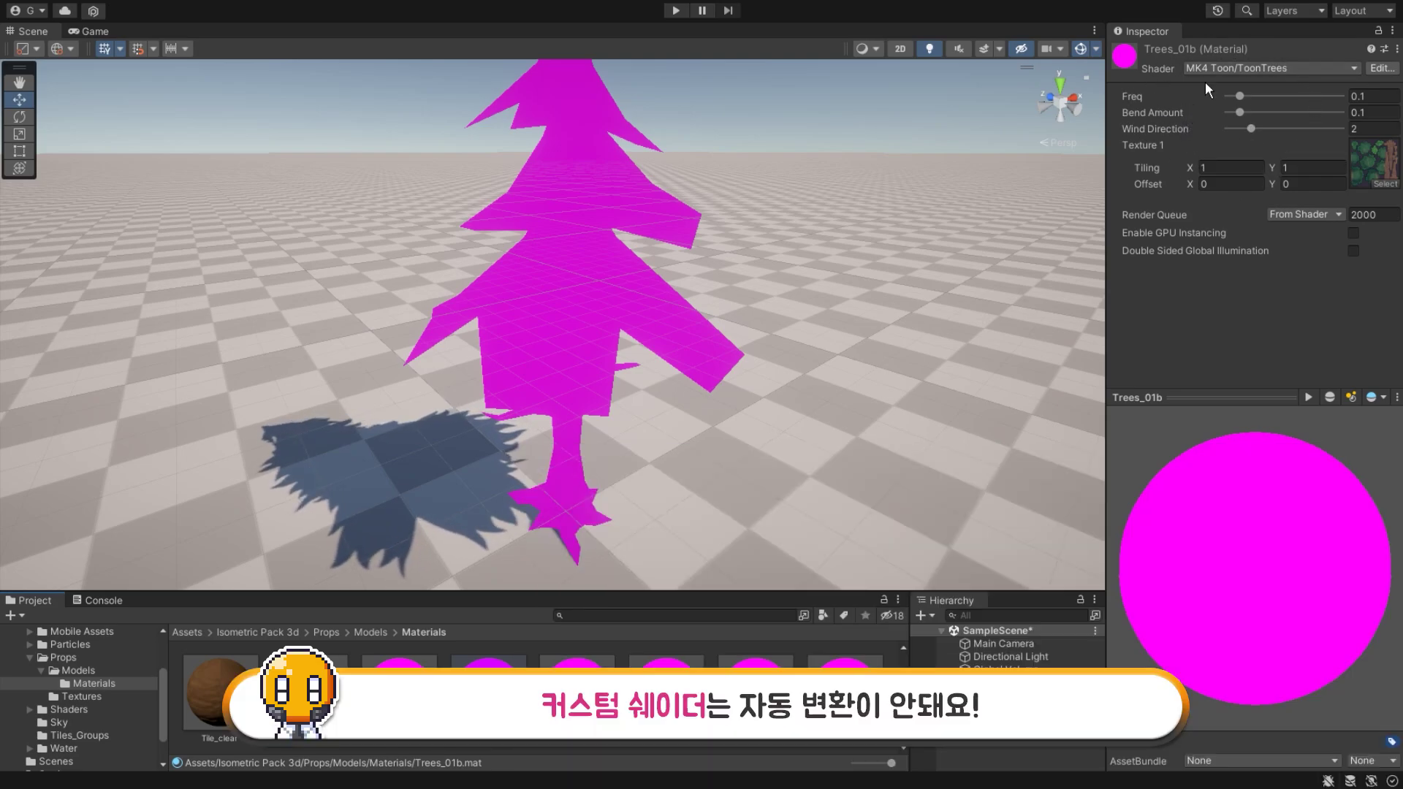
# Give Trees_01b the Raygeas/AZURE Surface shader with the Trees_01b albedo texture
pyautogui.click(1216, 67)
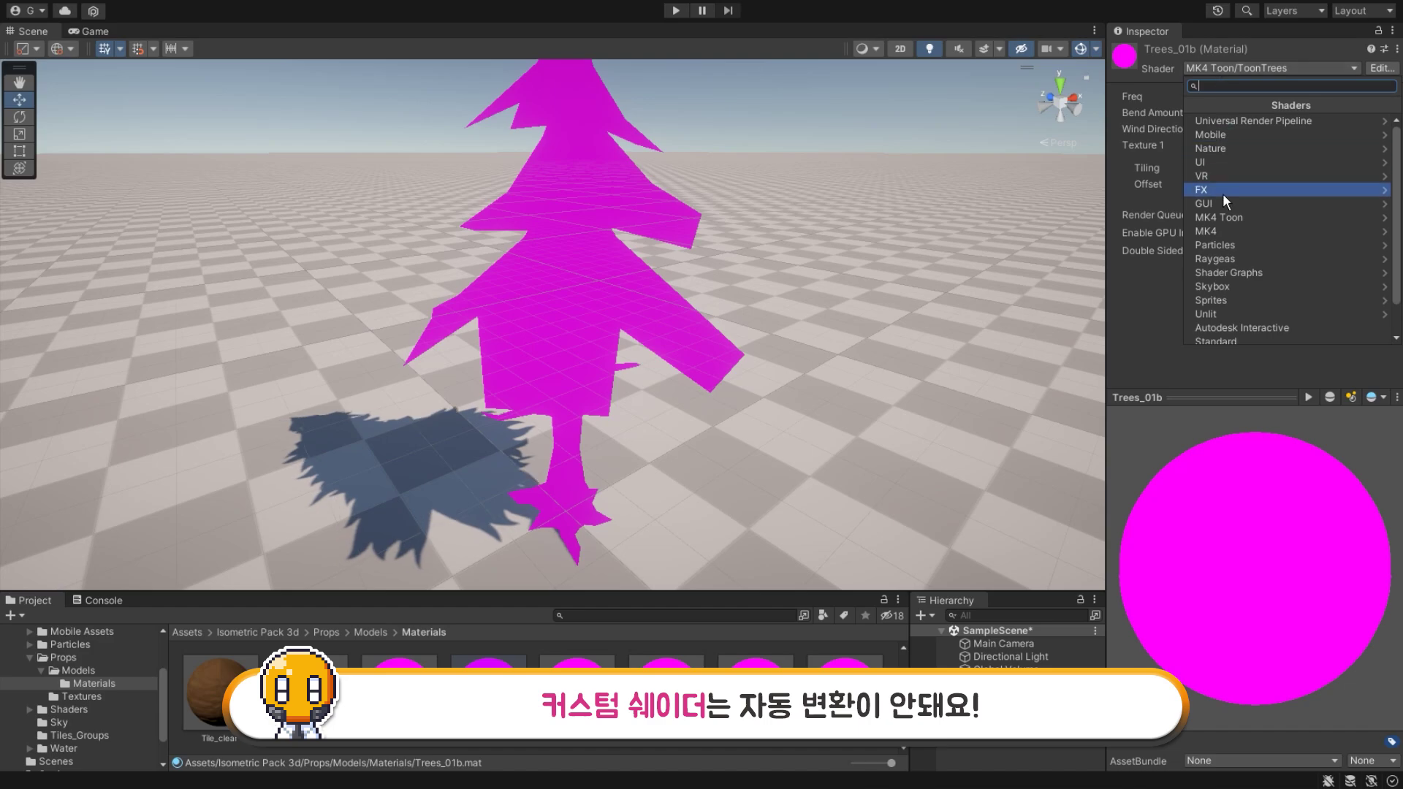
pyautogui.click(1225, 257)
pyautogui.click(1230, 121)
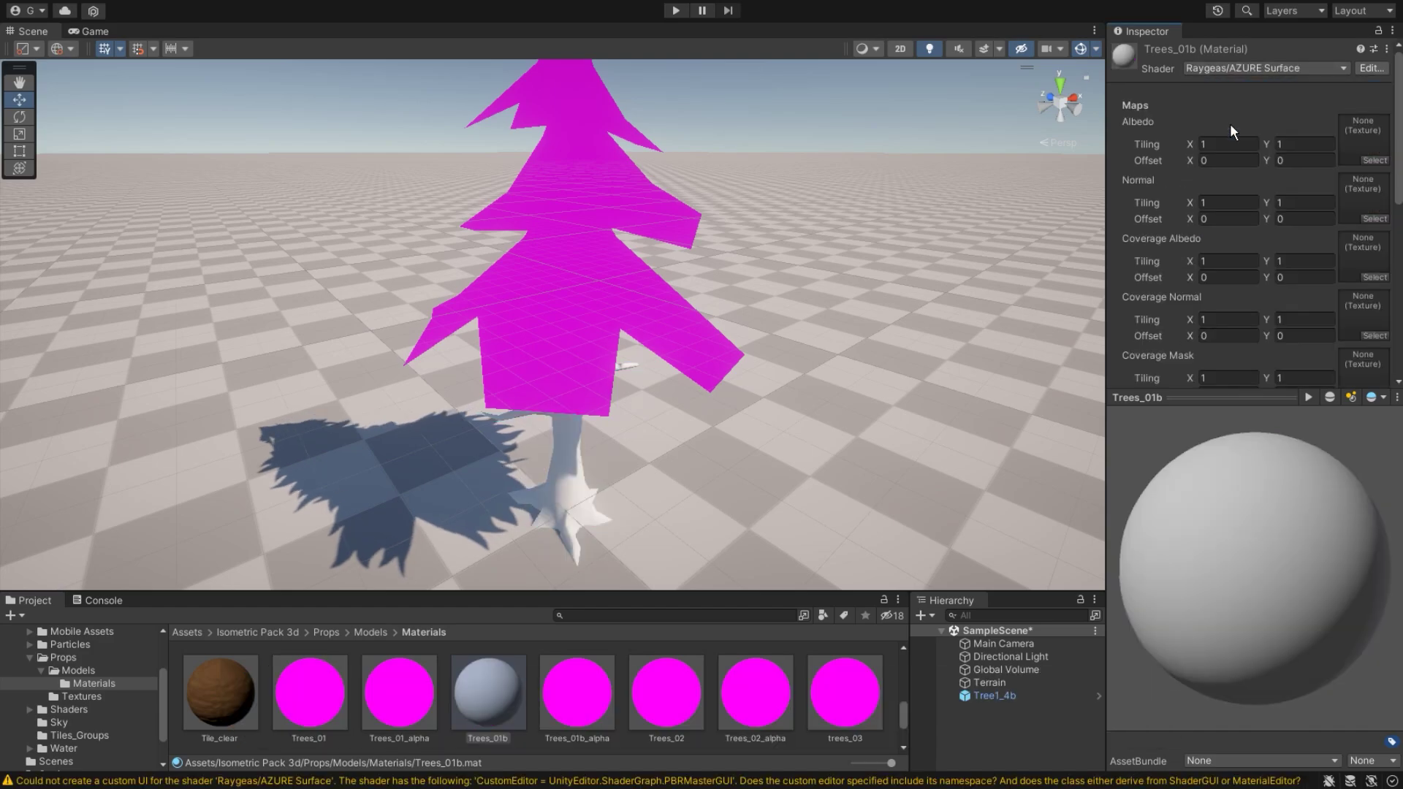
pyautogui.click(1374, 160)
pyautogui.moveTo(1257, 146); pyautogui.dragTo(960, 146)
pyautogui.write('tree')
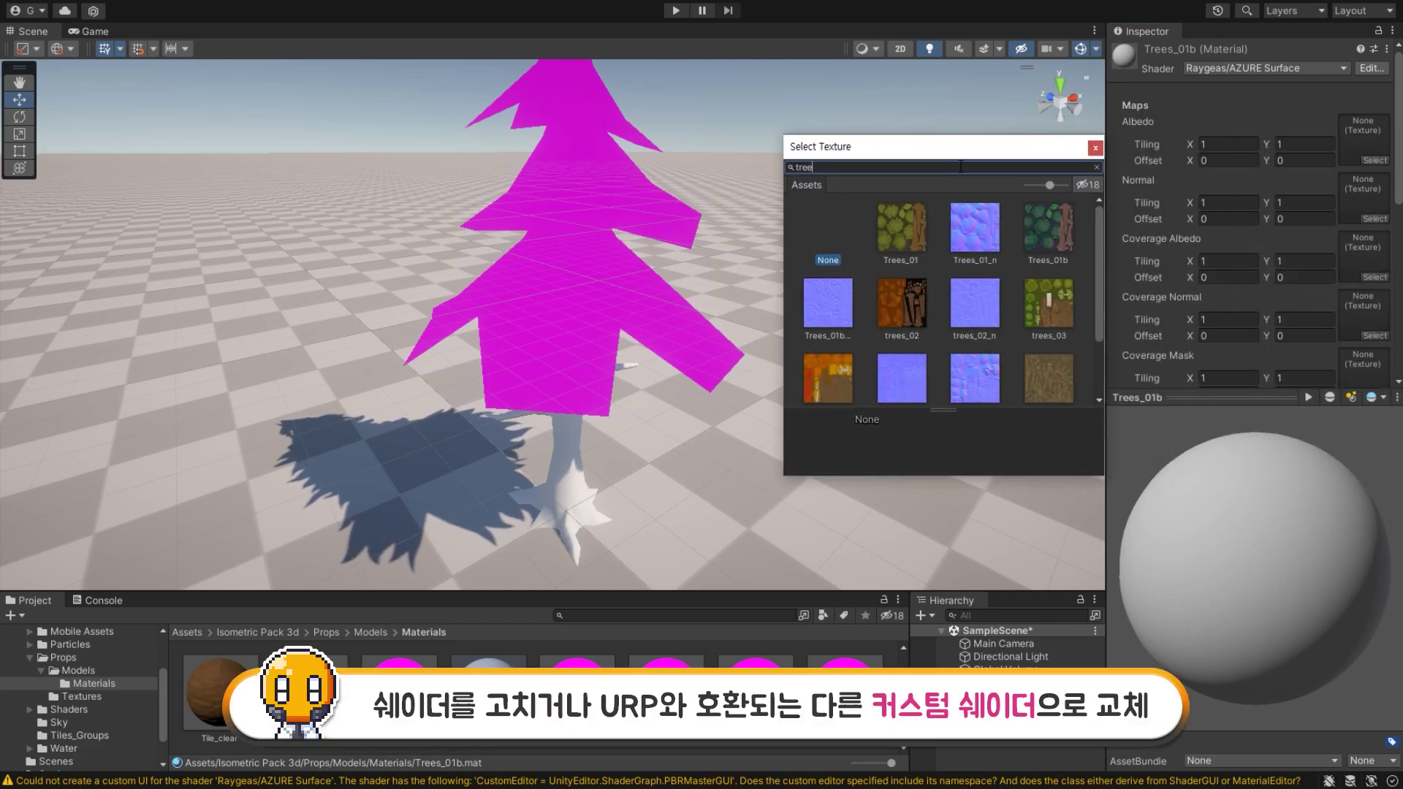
pyautogui.doubleClick(1047, 228)
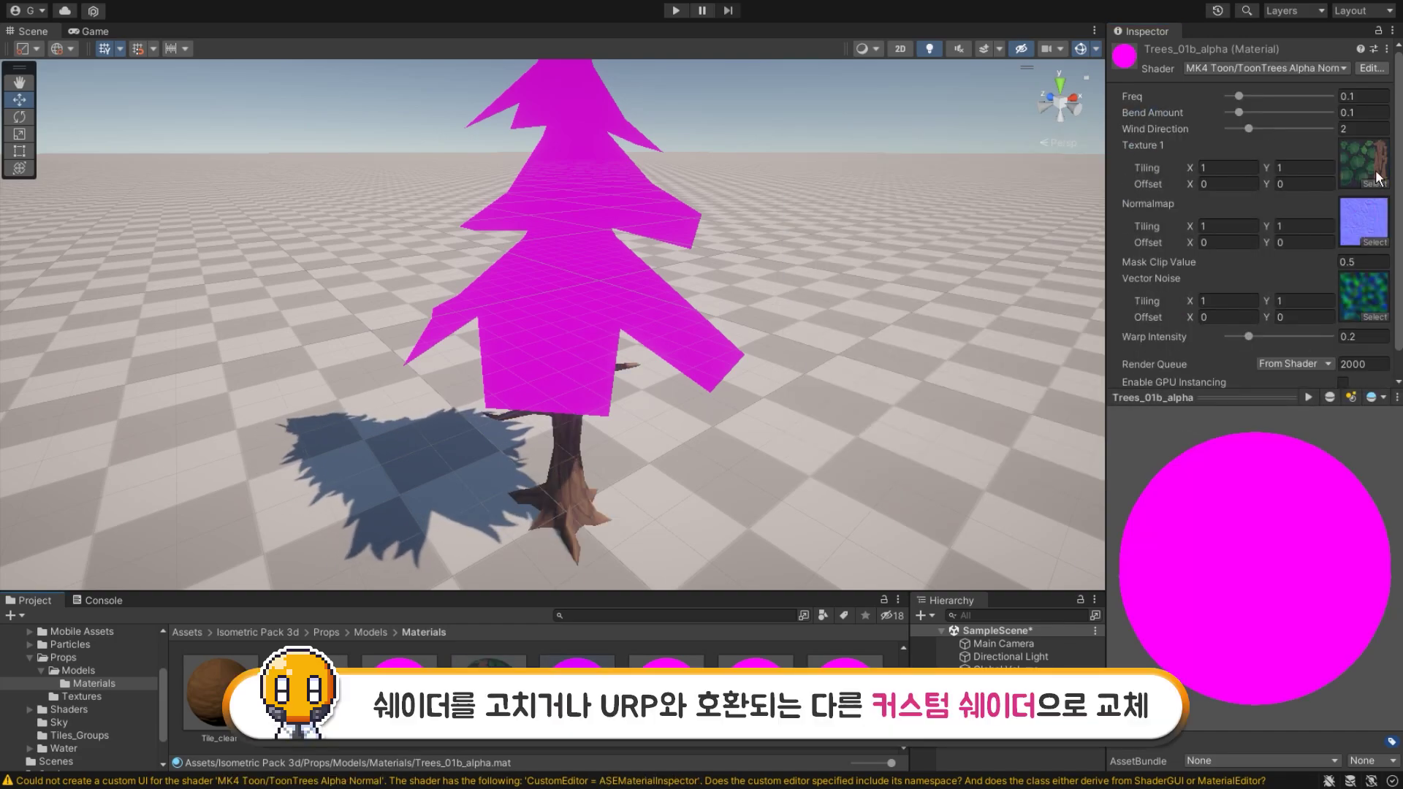
# Give Trees_01b_alpha the Raygeas/AZURE Vegetation shader with the Trees_01b texture
pyautogui.click(1265, 68)
pyautogui.click(1240, 272)
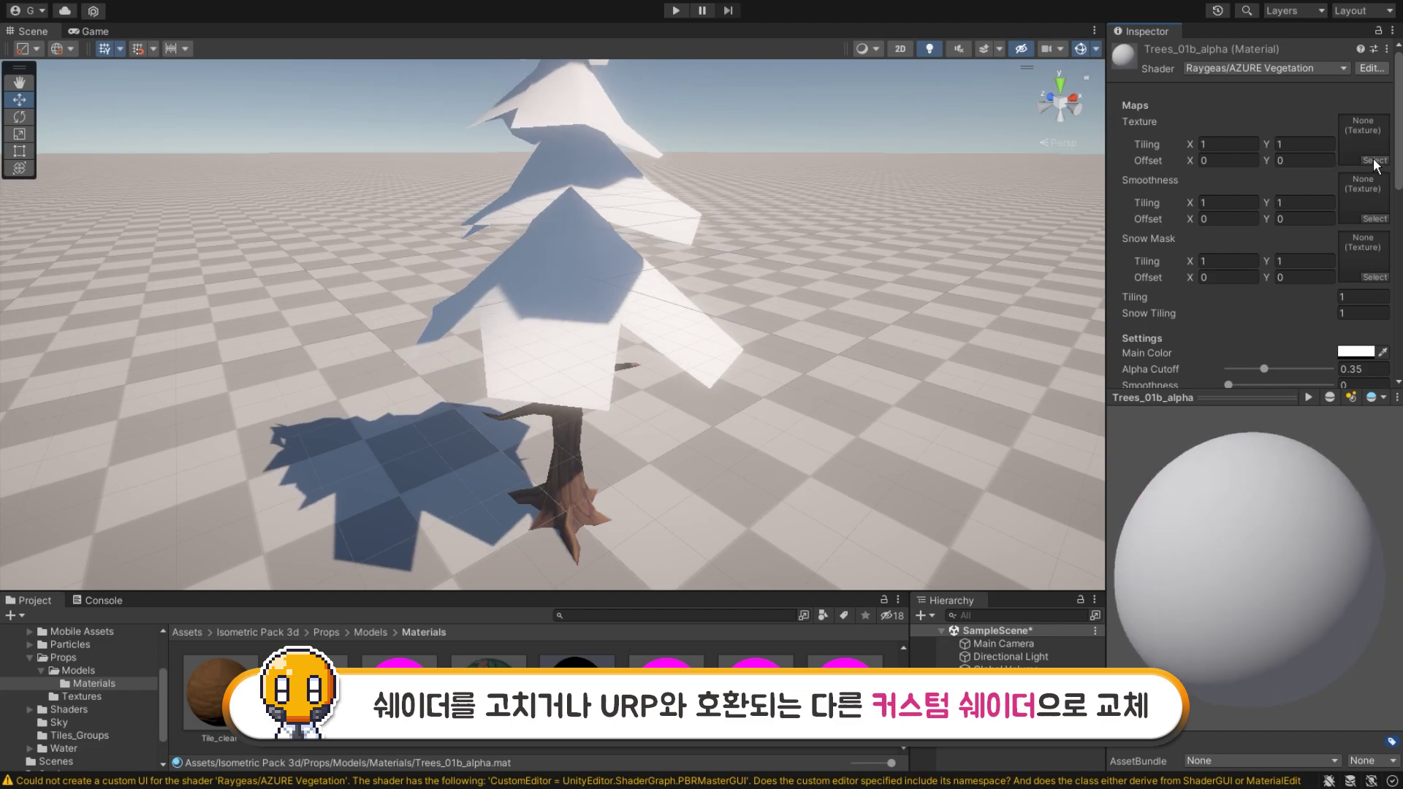
pyautogui.click(1374, 160)
pyautogui.write('tree')
pyautogui.press('Return')
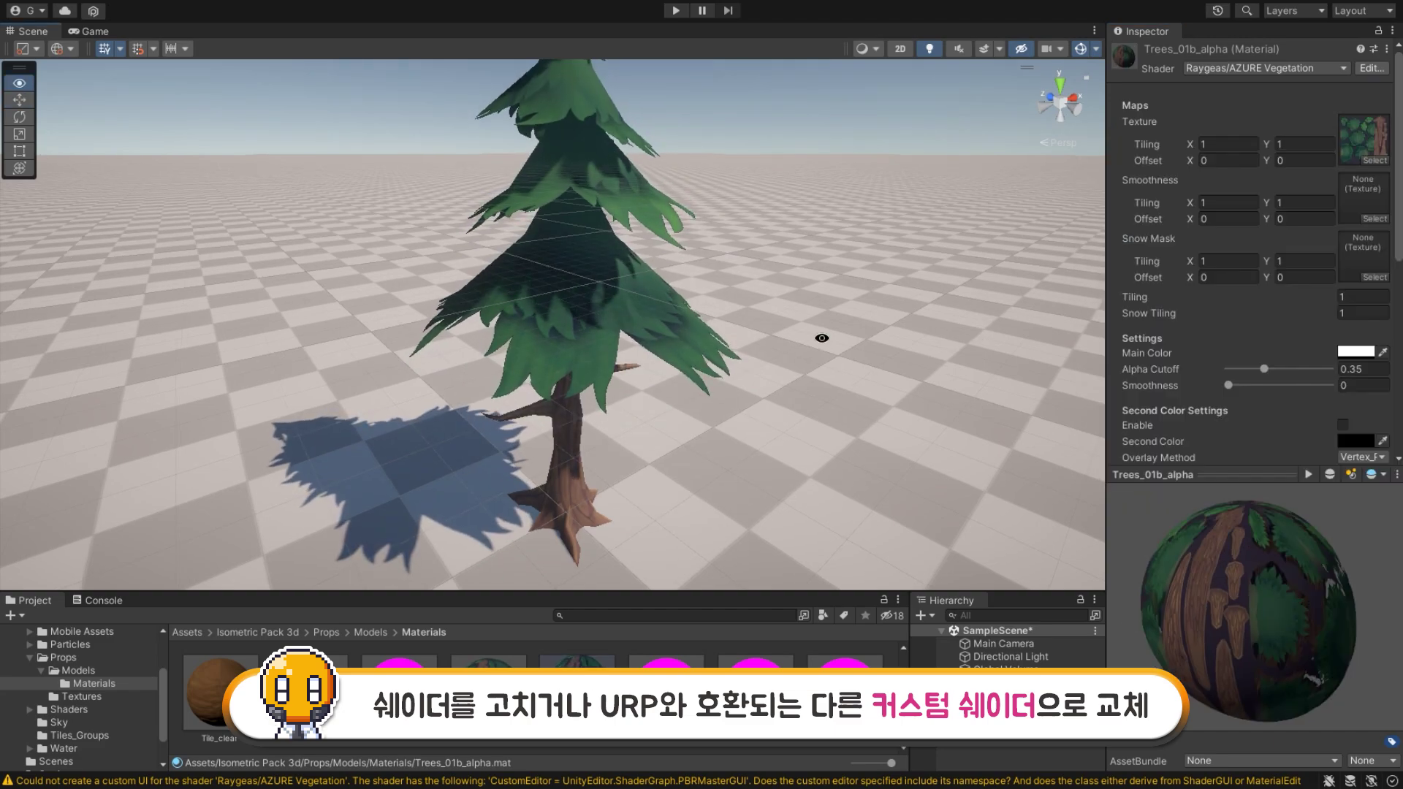
pyautogui.moveTo(822, 337)
pyautogui.keyDown('alt'); pyautogui.mouseDown()
pyautogui.moveTo(833, 297)
pyautogui.moveTo(829, 315)
pyautogui.mouseUp(); pyautogui.keyUp('alt')
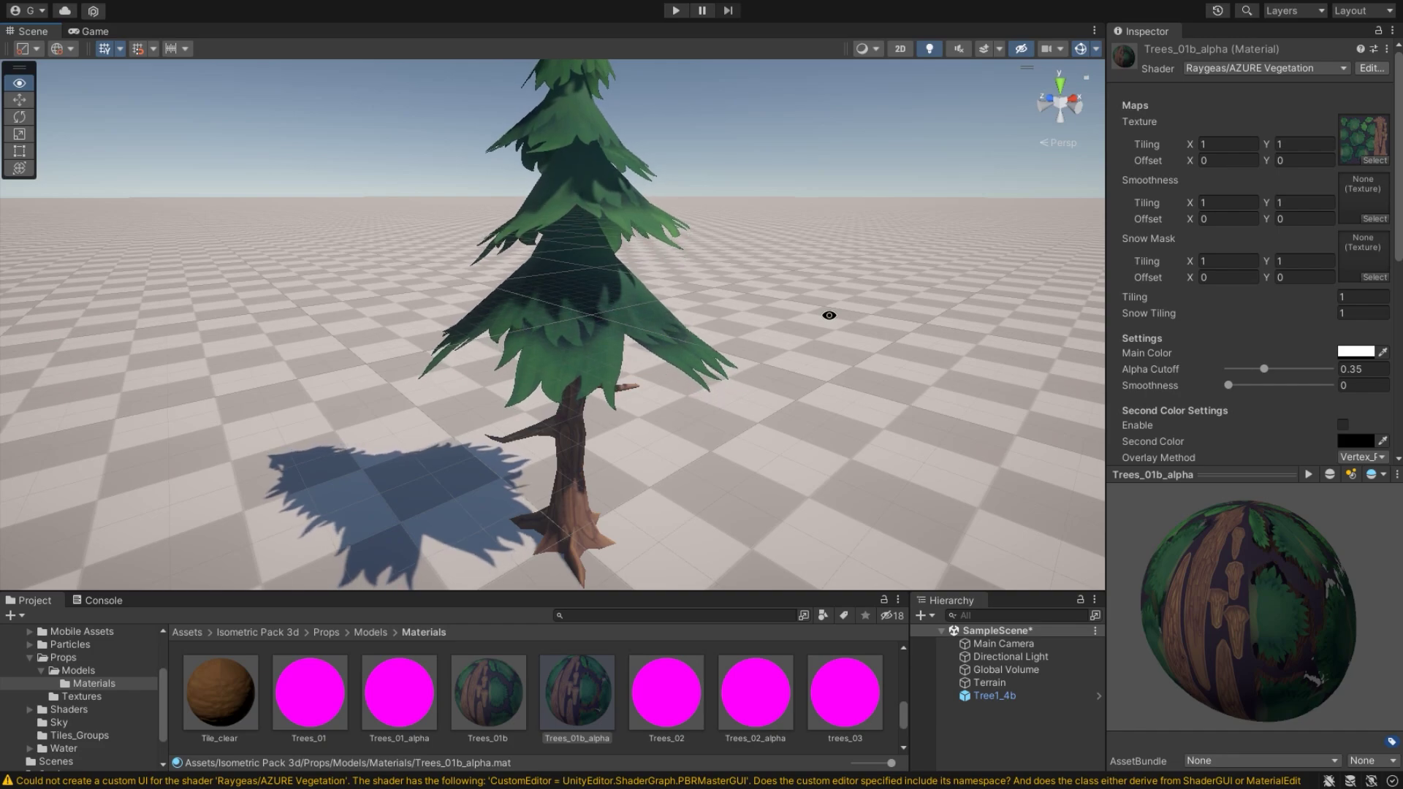